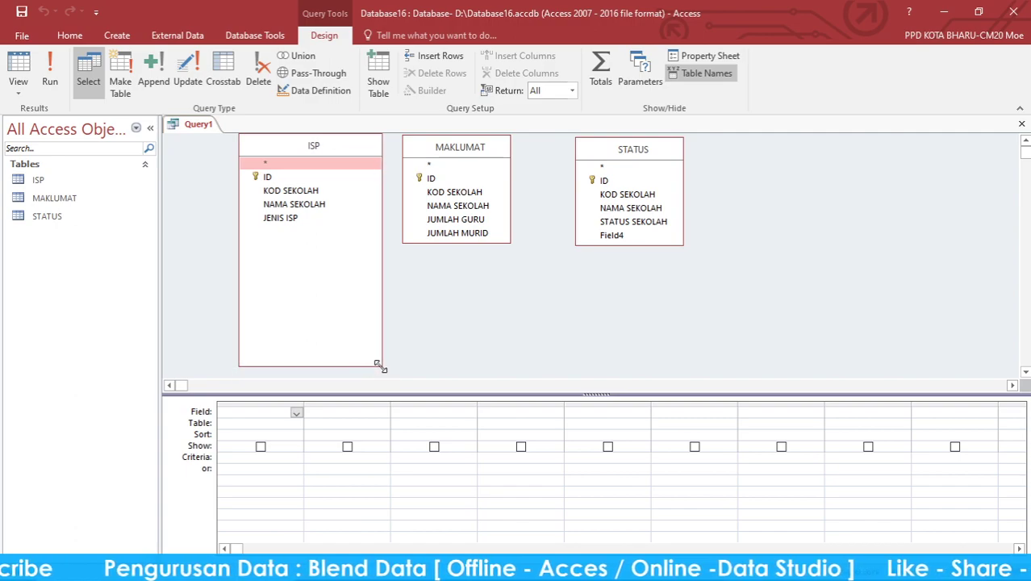
# Enlarge the MAKLUMAT and STATUS table boxes and join ISP to MAKLUMAT on the KOD SEKOLAH field
pyautogui.moveTo(507, 240); pyautogui.dragTo(551, 367)
pyautogui.moveTo(683, 245); pyautogui.dragTo(730, 371)
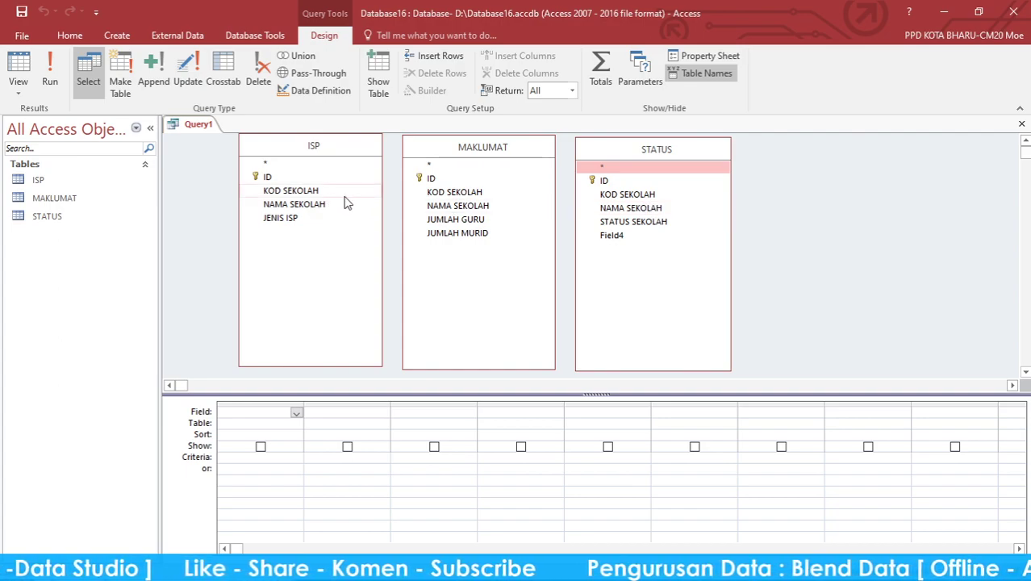
pyautogui.moveTo(348, 195); pyautogui.dragTo(433, 202)
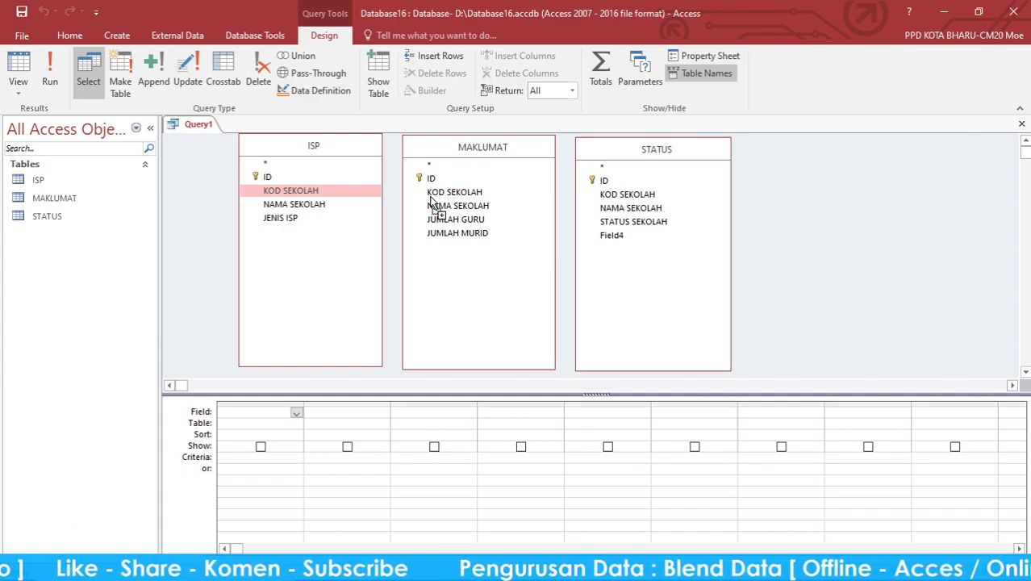
pyautogui.moveTo(434, 202); pyautogui.dragTo(433, 201)
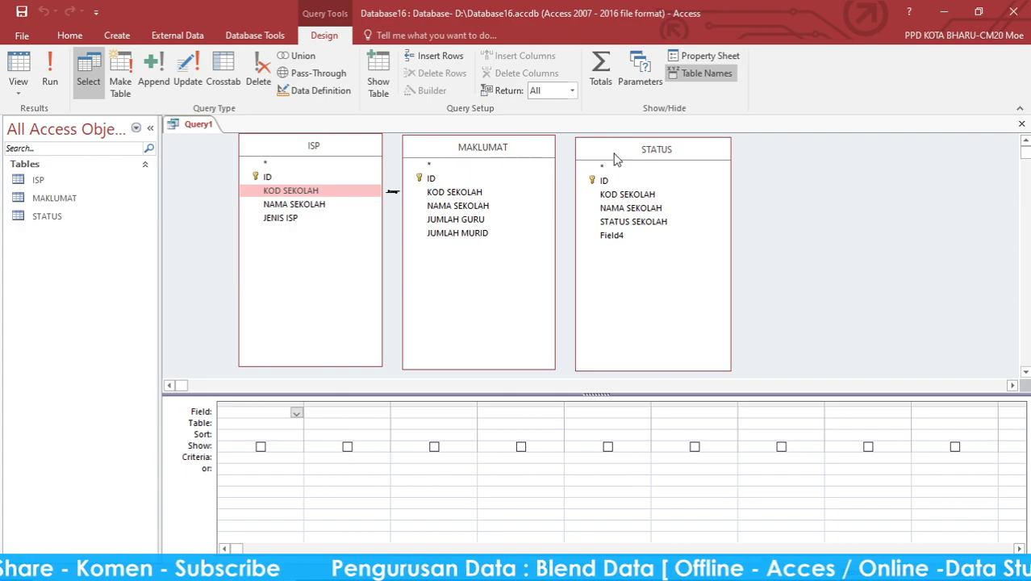
# Join MAKLUMAT to STATUS on KOD SEKOLAH and space the ISP and STATUS table boxes apart from MAKLUMAT
pyautogui.moveTo(611, 152); pyautogui.dragTo(657, 186)
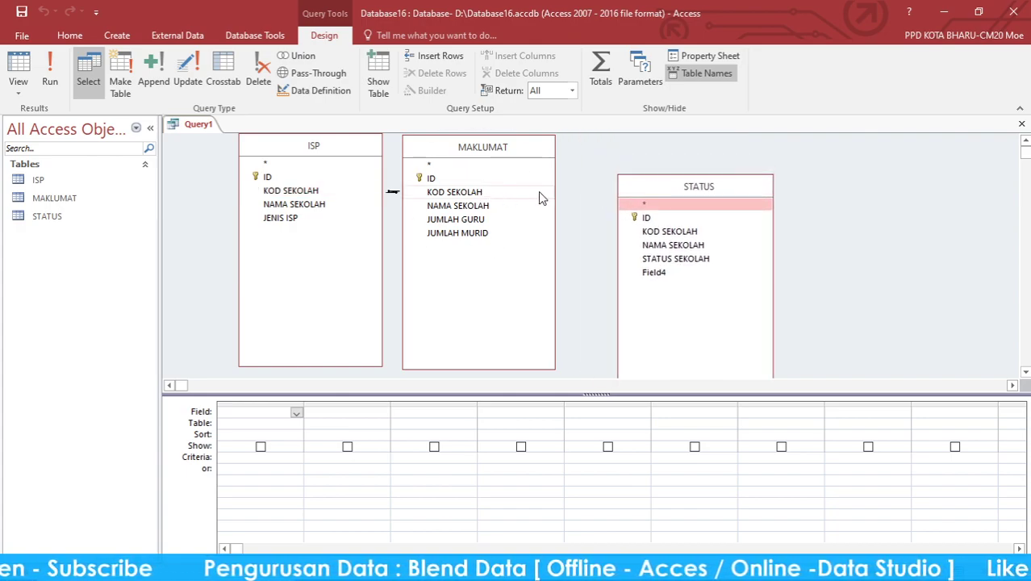
pyautogui.moveTo(538, 191); pyautogui.dragTo(645, 235)
pyautogui.moveTo(663, 192); pyautogui.dragTo(679, 166)
pyautogui.moveTo(352, 153); pyautogui.dragTo(297, 179)
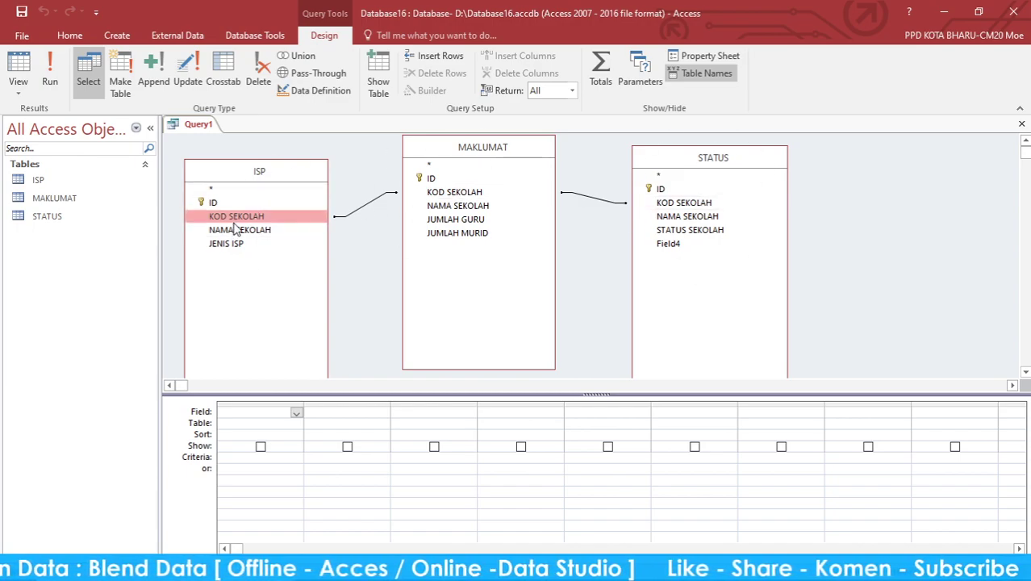
# Add KOD SEKOLAH and NAMA SEKOLAH from ISP and STATUS SEKOLAH from STATUS to the query's output fields
pyautogui.press('ctrl')
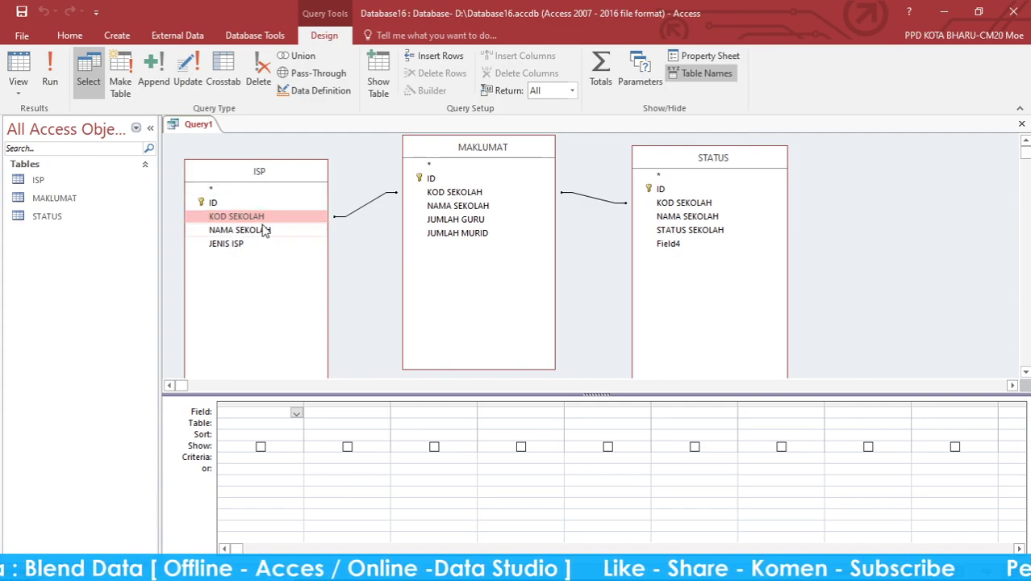
pyautogui.doubleClick(260, 217)
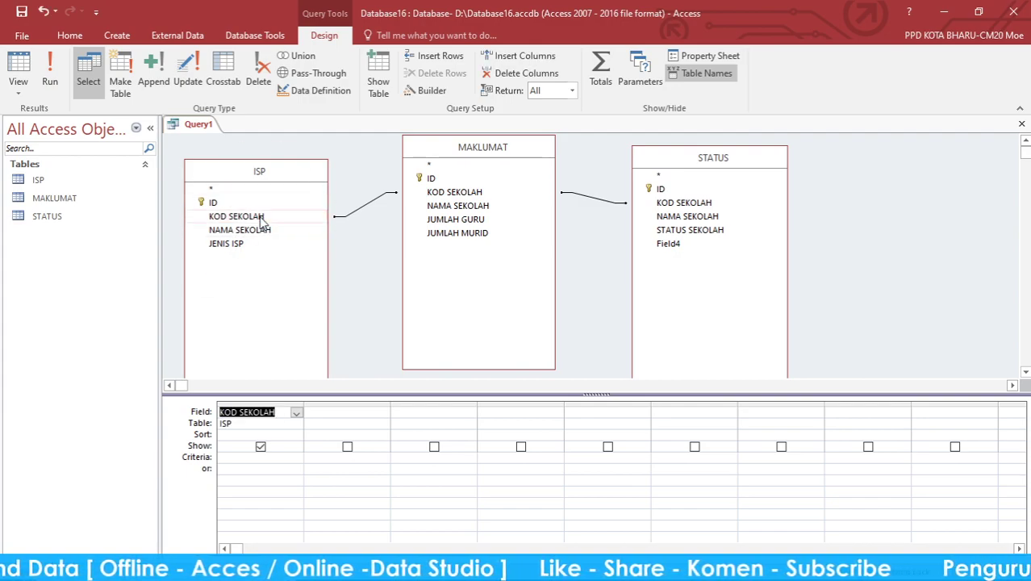
pyautogui.press('ctrl')
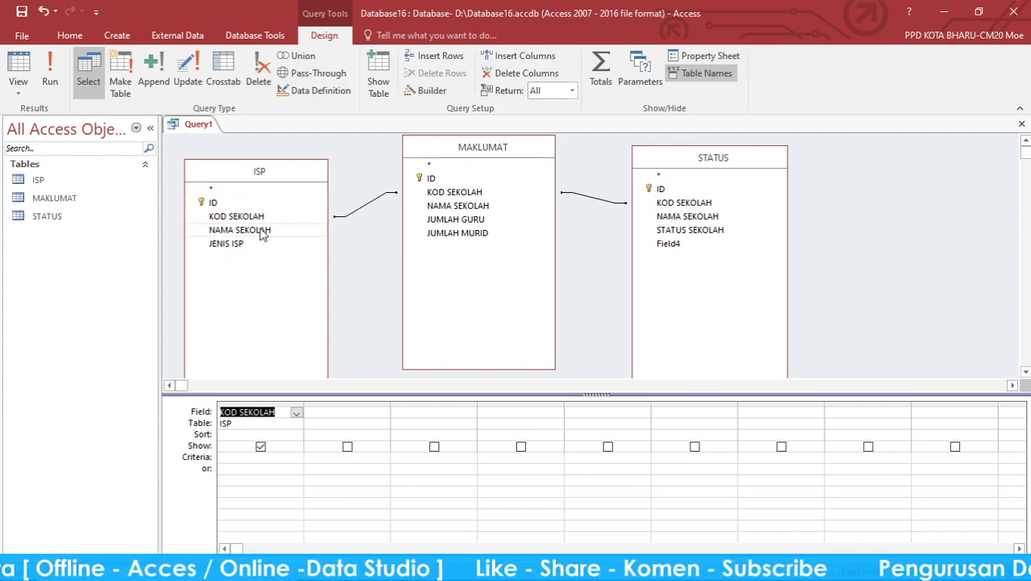
pyautogui.doubleClick(261, 230)
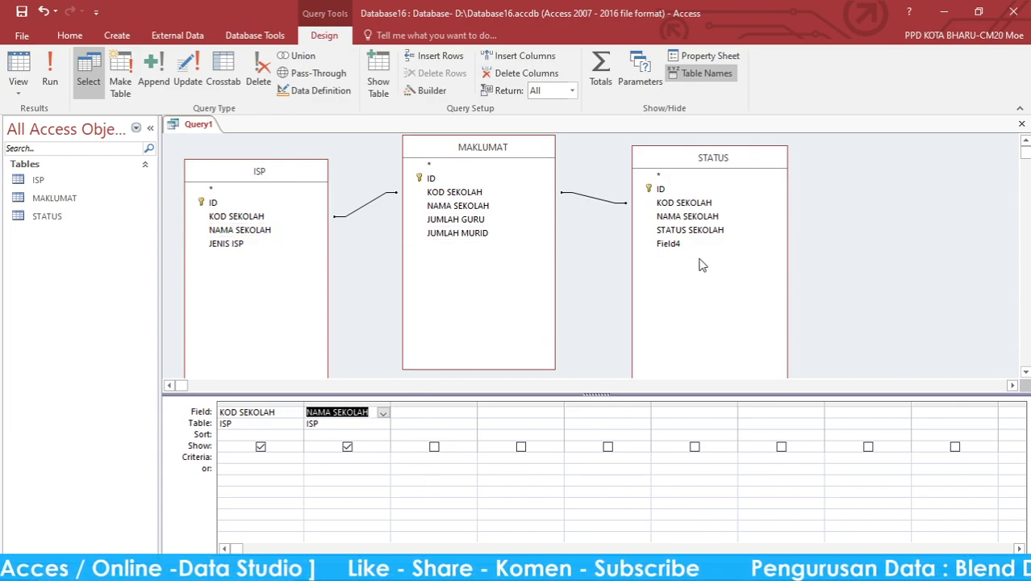
pyautogui.press('ctrl')
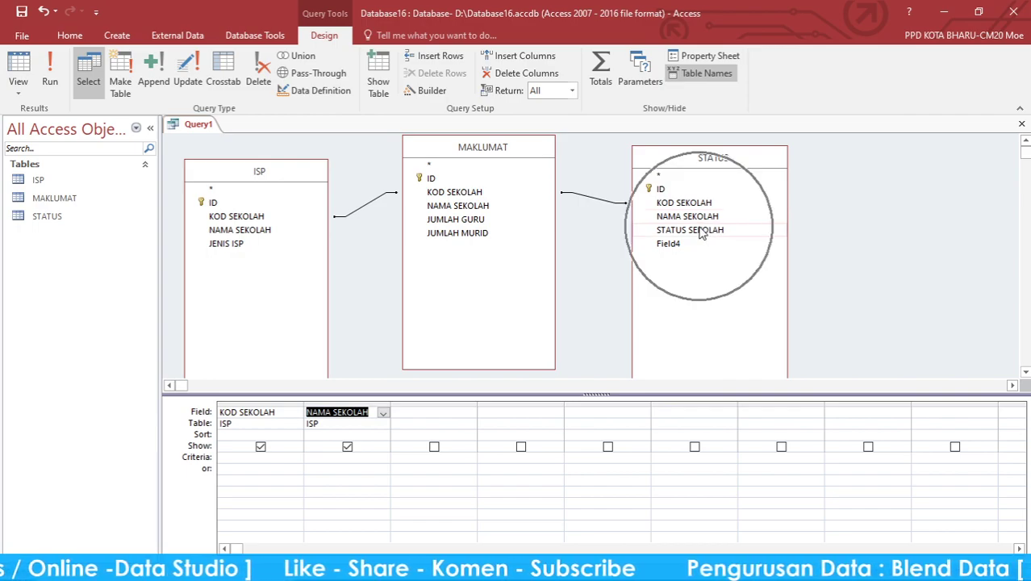
pyautogui.doubleClick(701, 232)
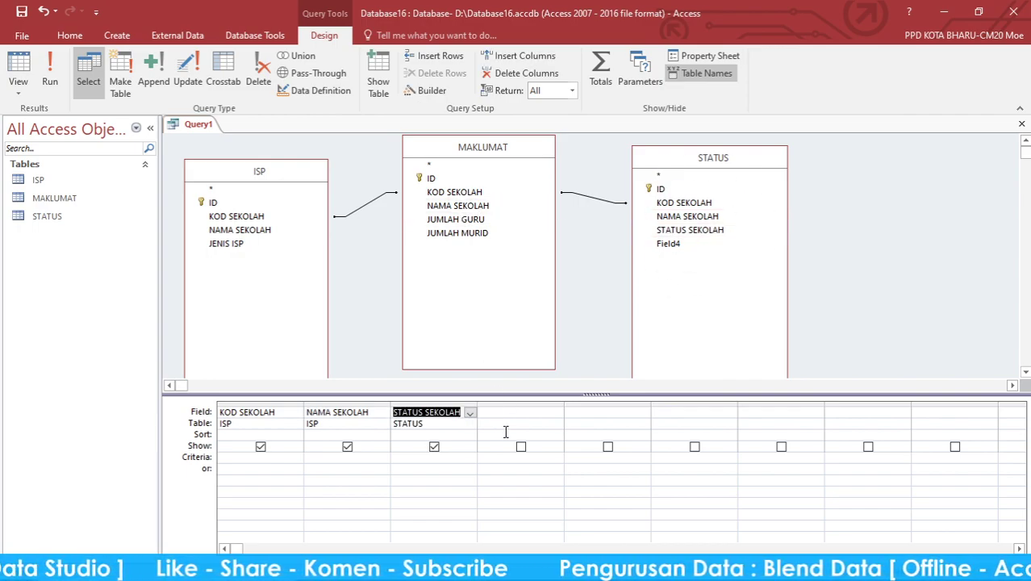
# Add JUMLAH GURU and JUMLAH MURID from MAKLUMAT and JENIS ISP from ISP to the query's output fields
pyautogui.doubleClick(456, 219)
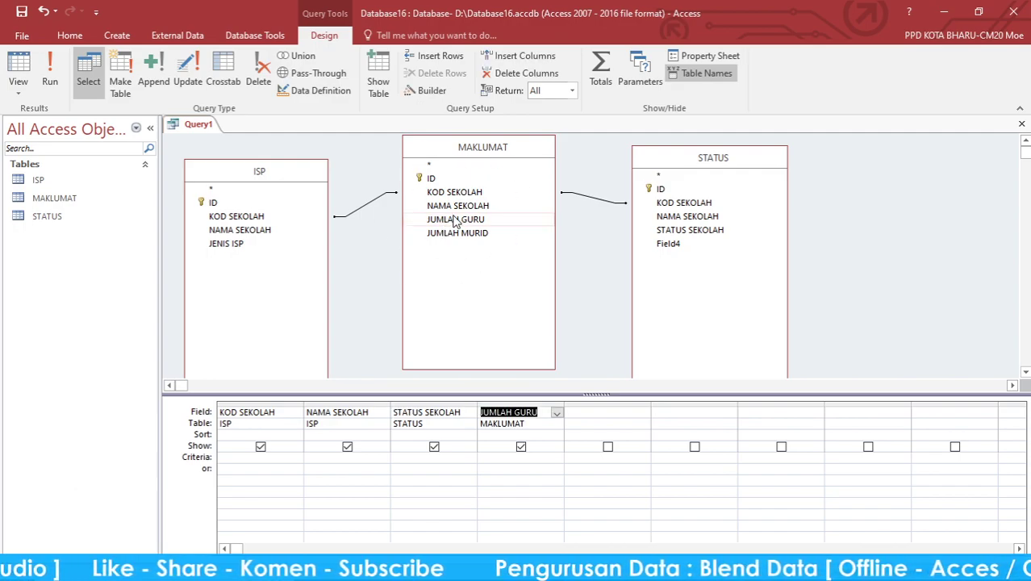
pyautogui.doubleClick(472, 234)
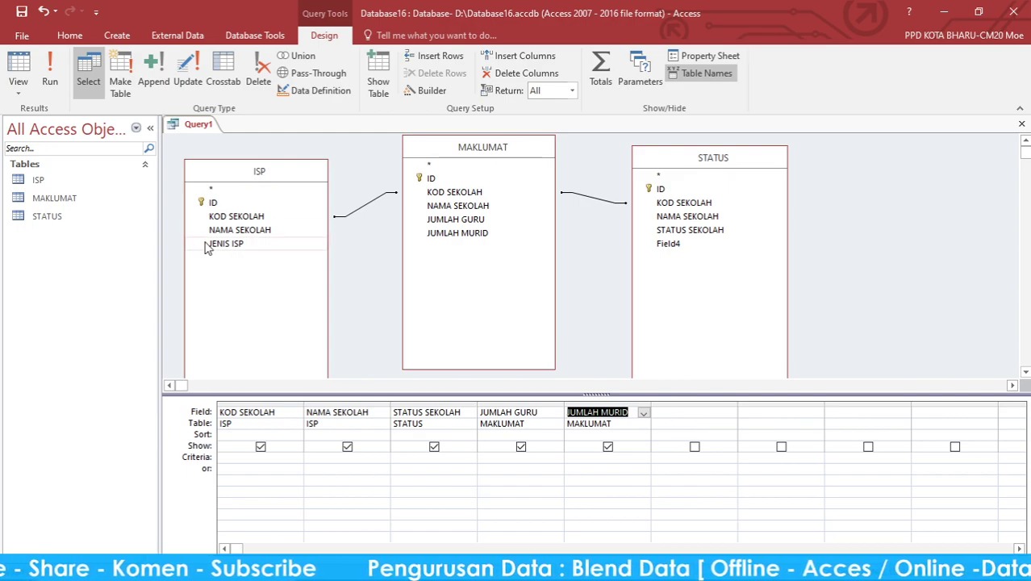
pyautogui.doubleClick(259, 246)
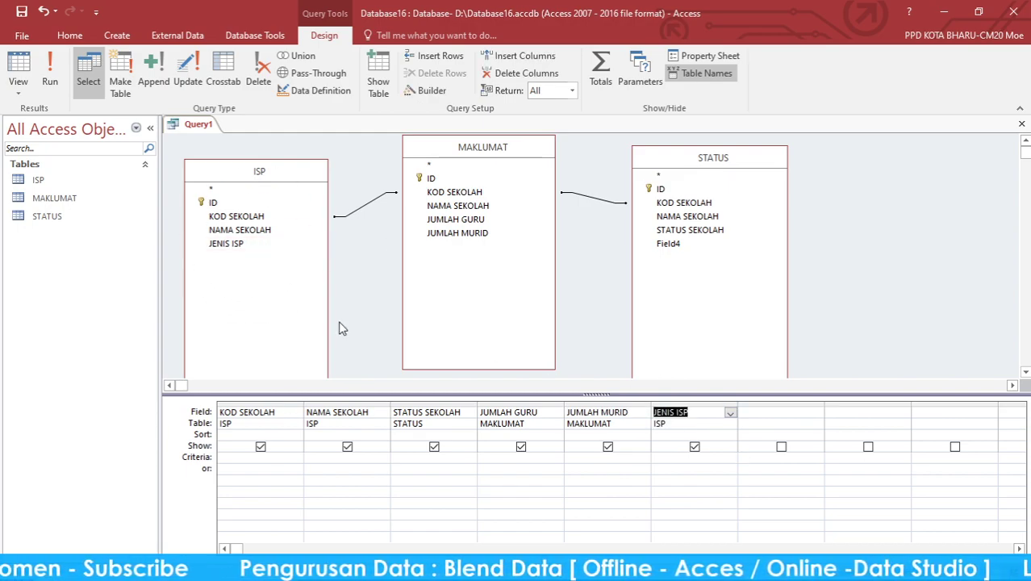
# Display the combined records as a datasheet and save the query as Query1
pyautogui.click(24, 71)
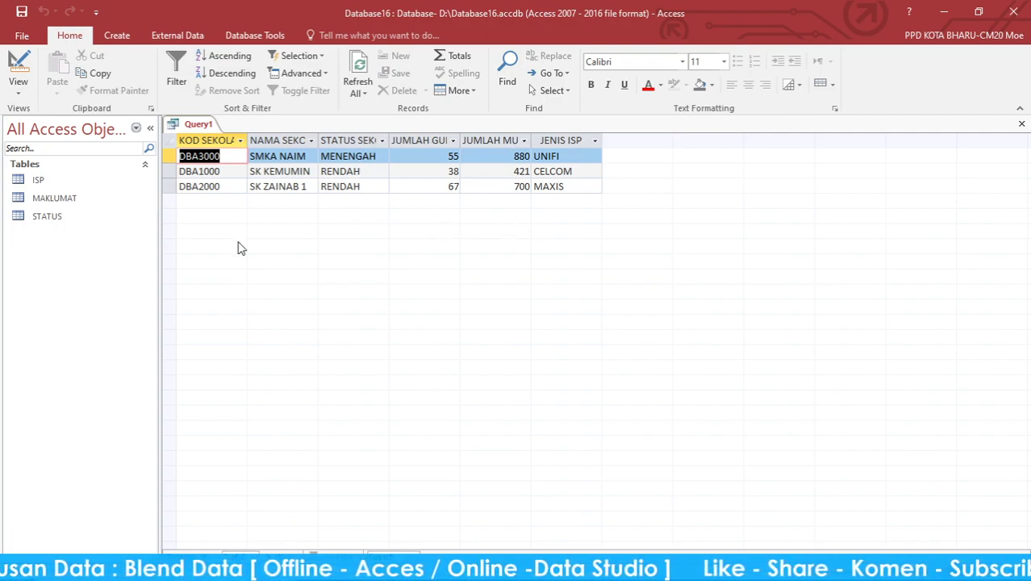
pyautogui.click(22, 12)
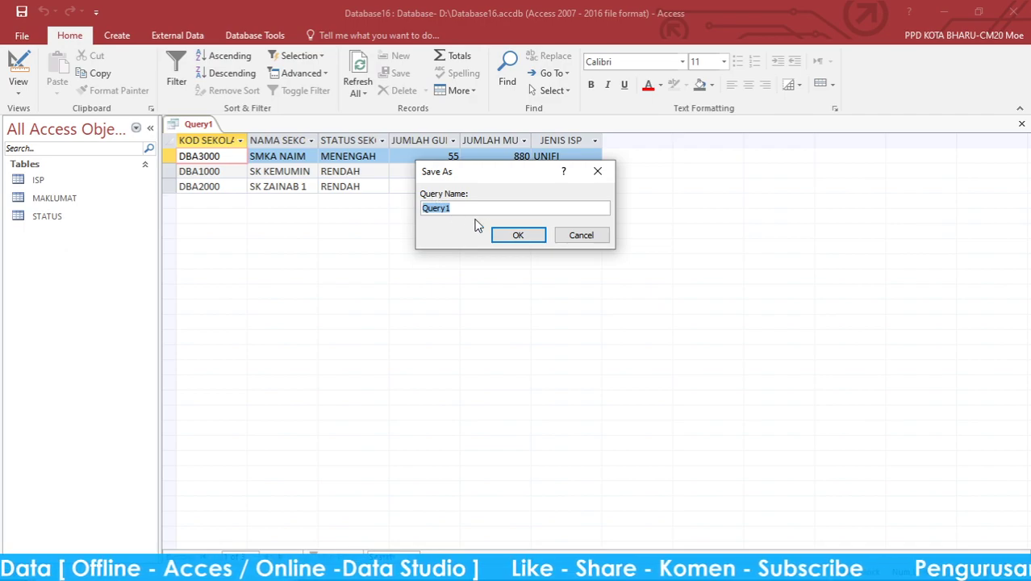
pyautogui.click(517, 236)
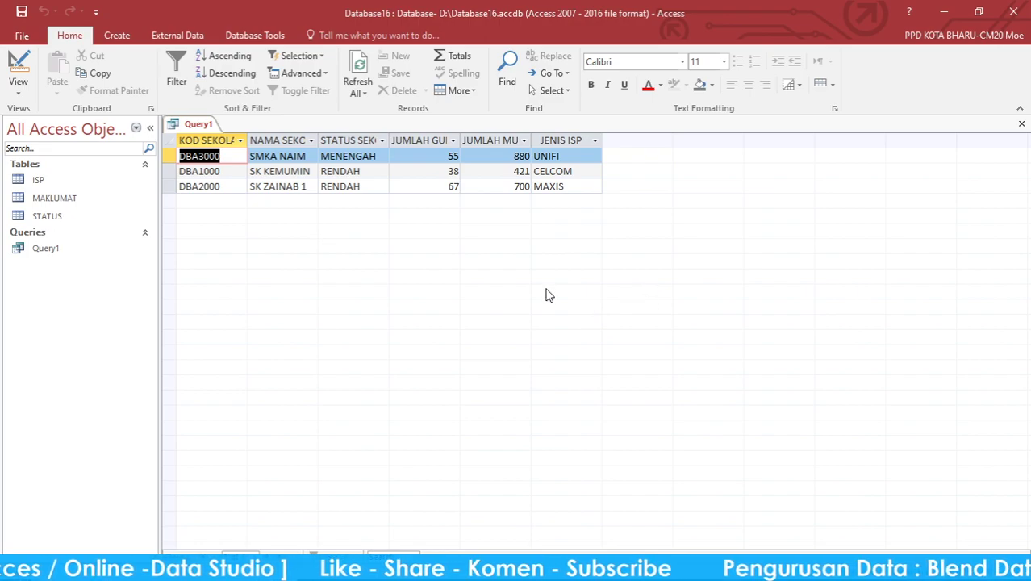
# Export the query to the desktop as the Excel workbook Query1.xlsx without saving the export steps
pyautogui.click(184, 40)
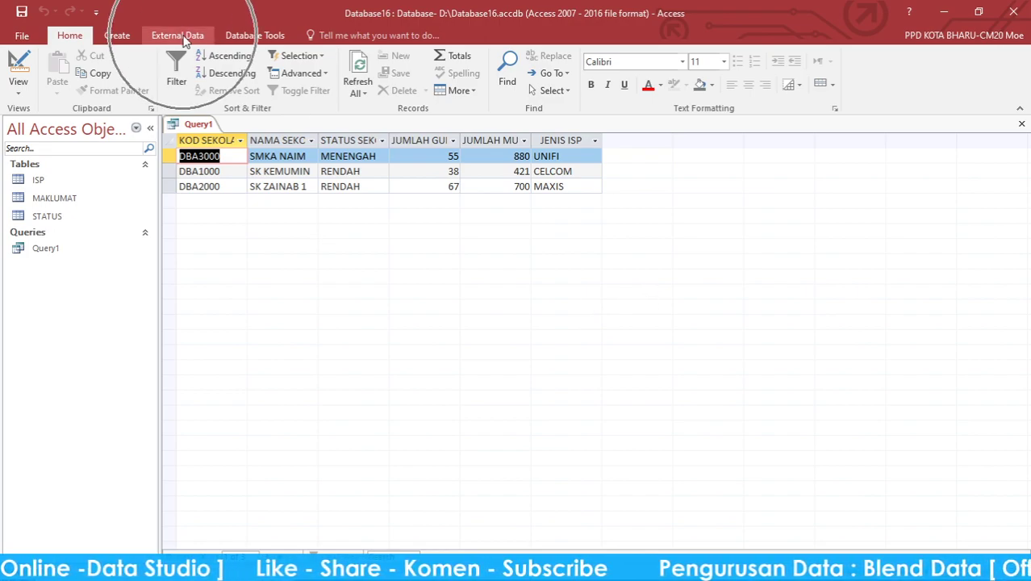
pyautogui.click(304, 73)
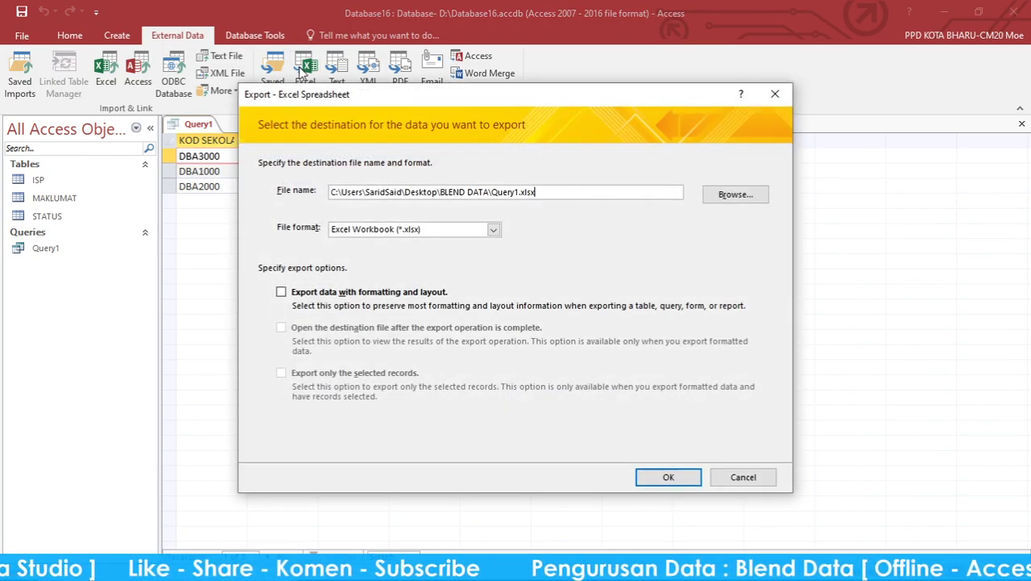
pyautogui.click(734, 195)
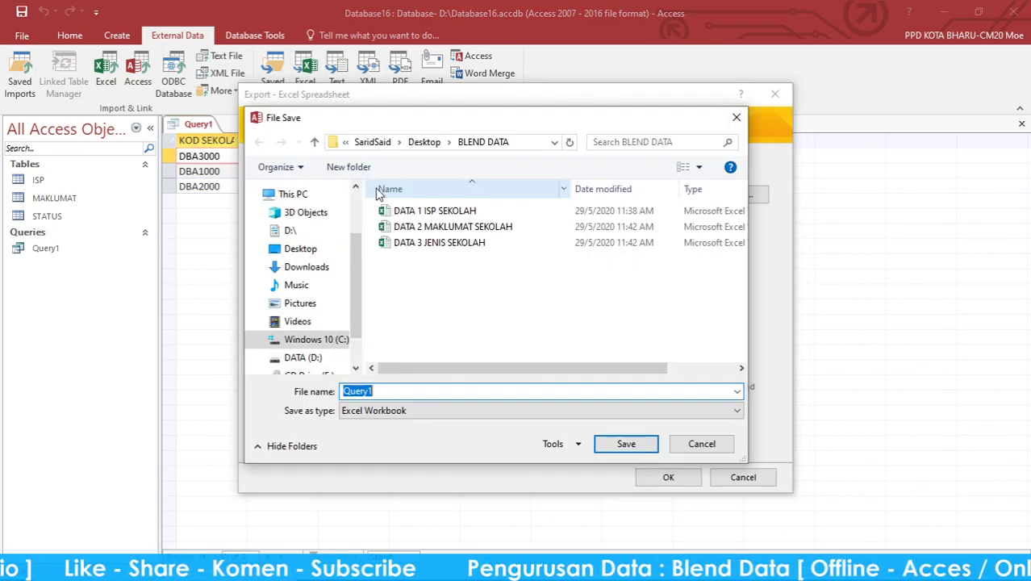
pyautogui.click(323, 274)
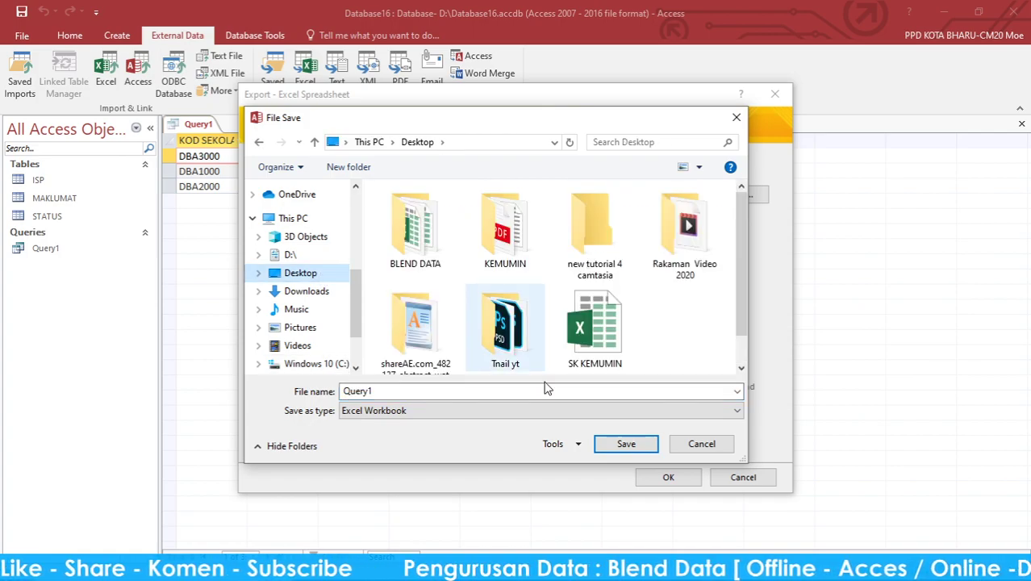
pyautogui.click(623, 445)
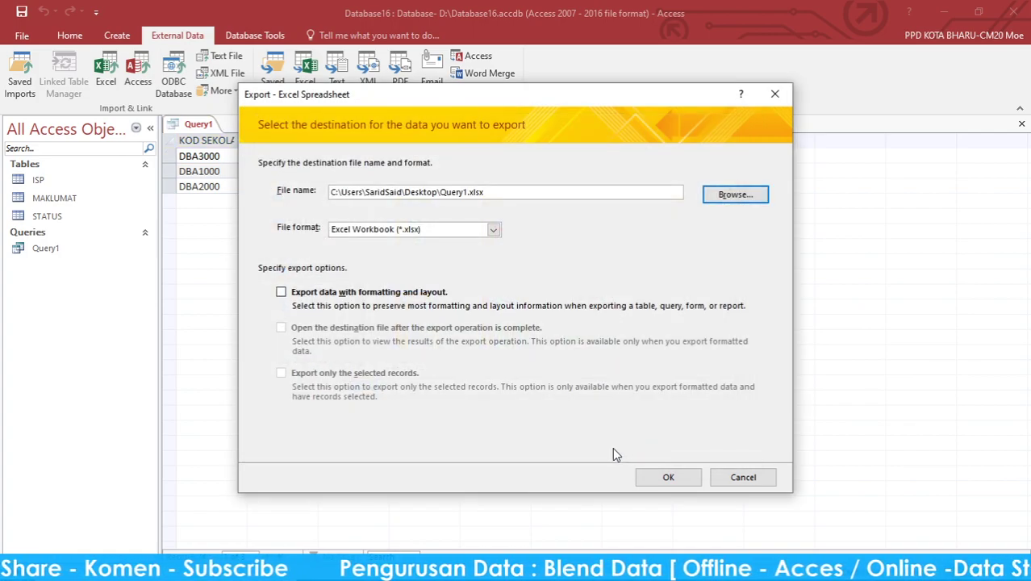
pyautogui.click(650, 478)
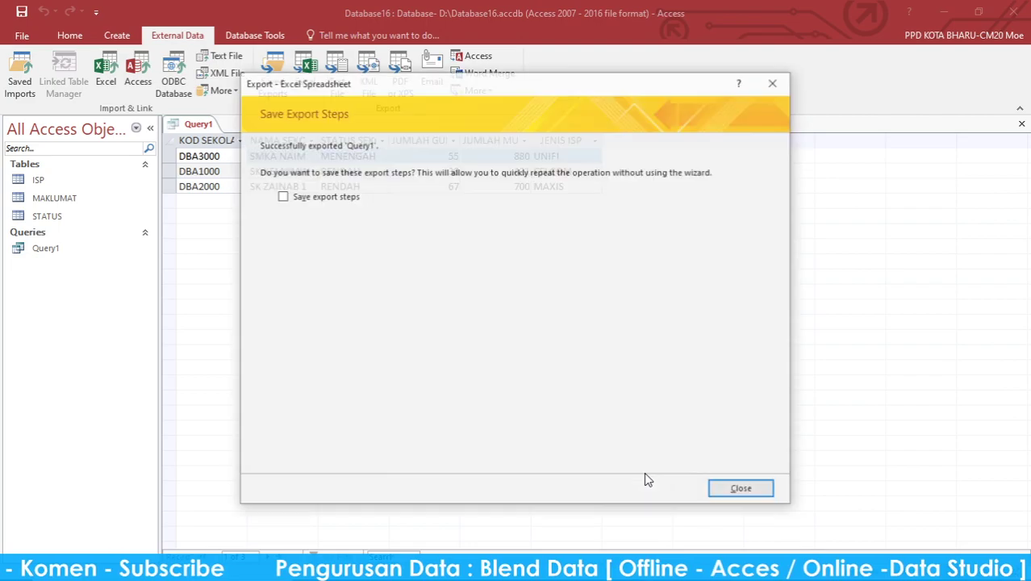
pyautogui.click(741, 488)
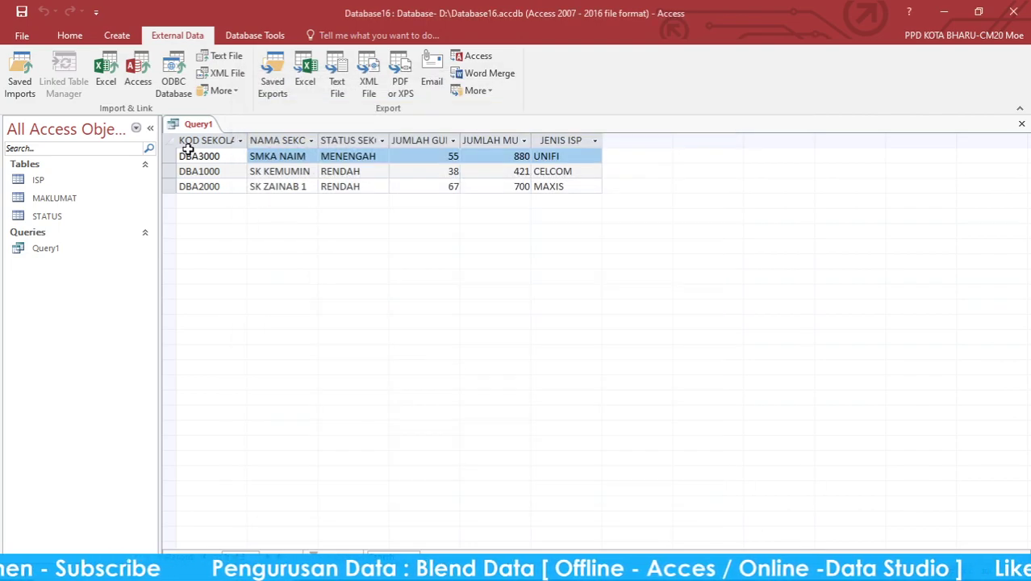
# Close Access, place the exported Query1 file above the BLEND DATA folder on the desktop, and open it in Excel
pyautogui.click(1014, 15)
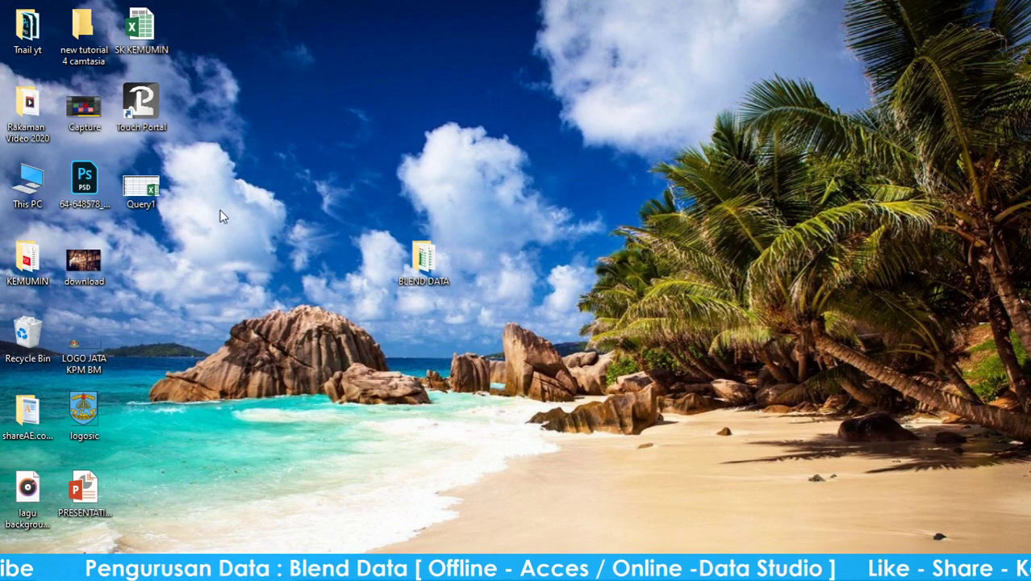
pyautogui.click(136, 197)
pyautogui.moveTo(137, 198); pyautogui.dragTo(417, 184)
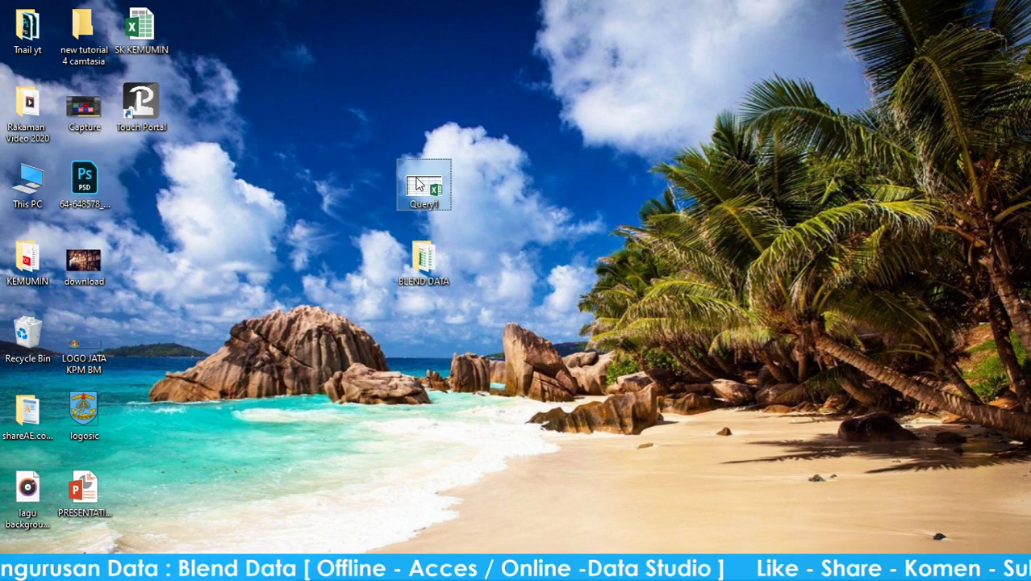
pyautogui.doubleClick(417, 184)
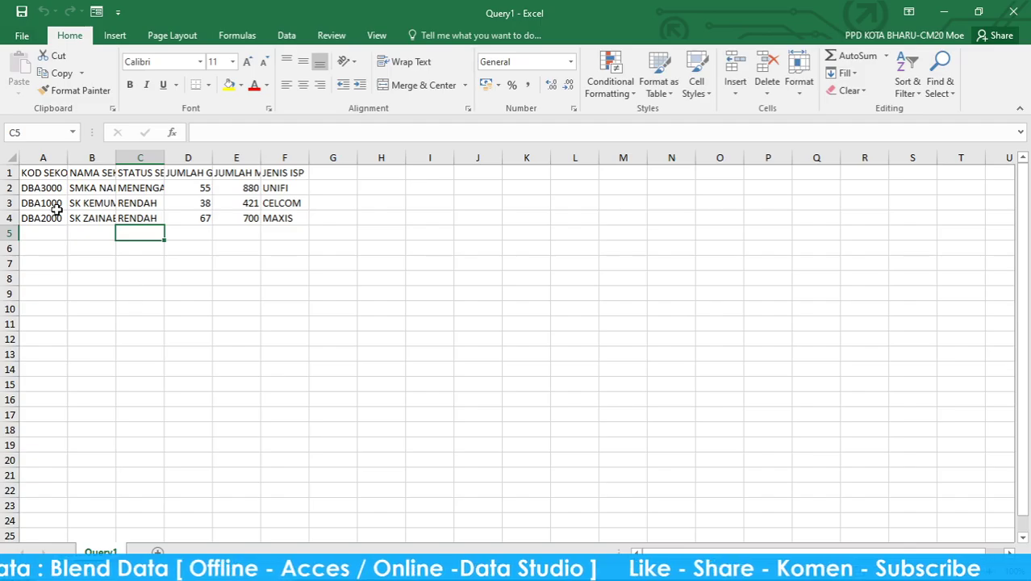
# Autofit all columns of the Query1 sheet and widen the JUMLAH MURID and JENIS ISP columns
pyautogui.click(10, 157)
pyautogui.doubleClick(67, 157)
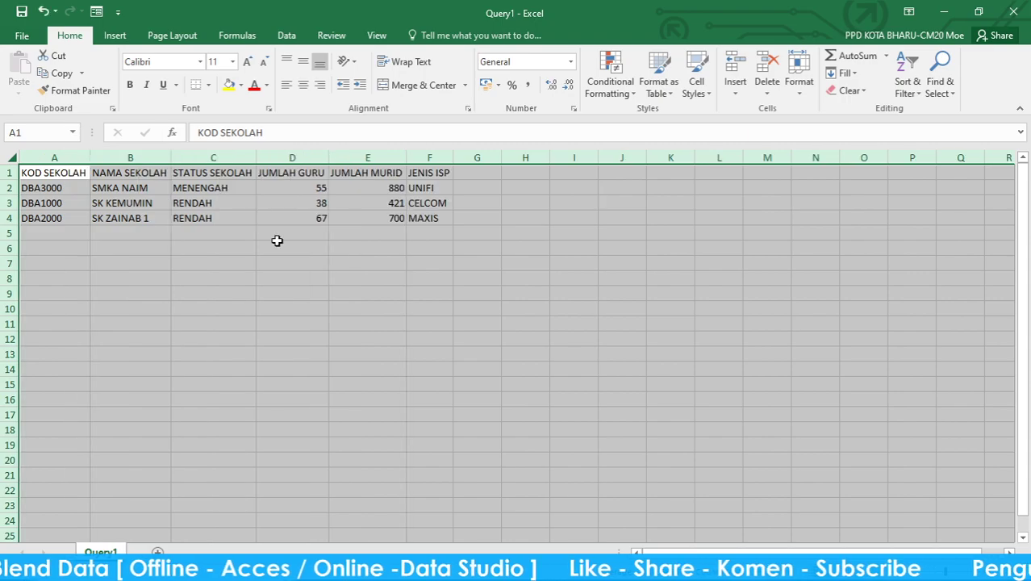
pyautogui.click(276, 241)
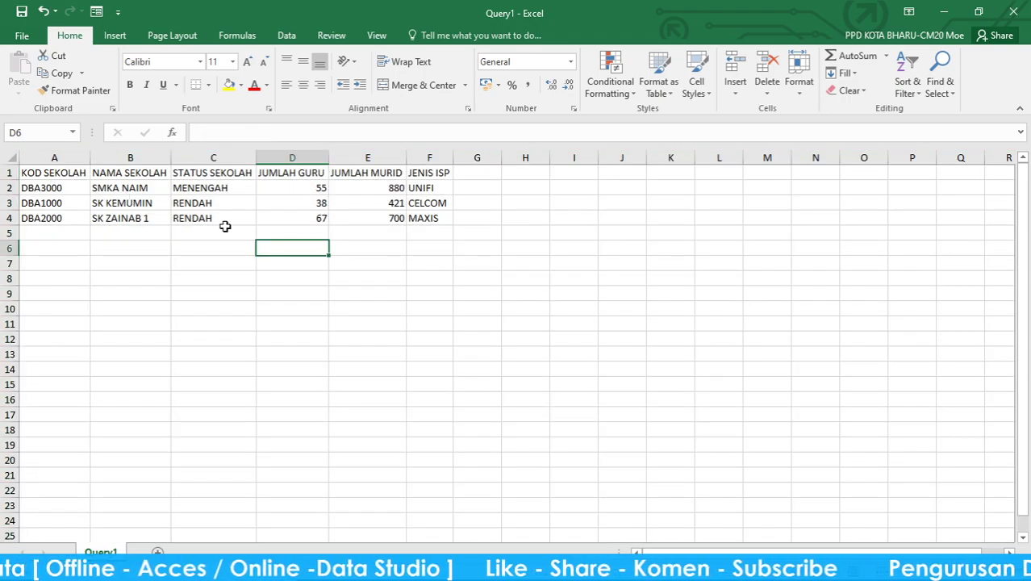
pyautogui.click(407, 164)
pyautogui.moveTo(454, 157); pyautogui.dragTo(487, 157)
pyautogui.moveTo(408, 157); pyautogui.dragTo(422, 157)
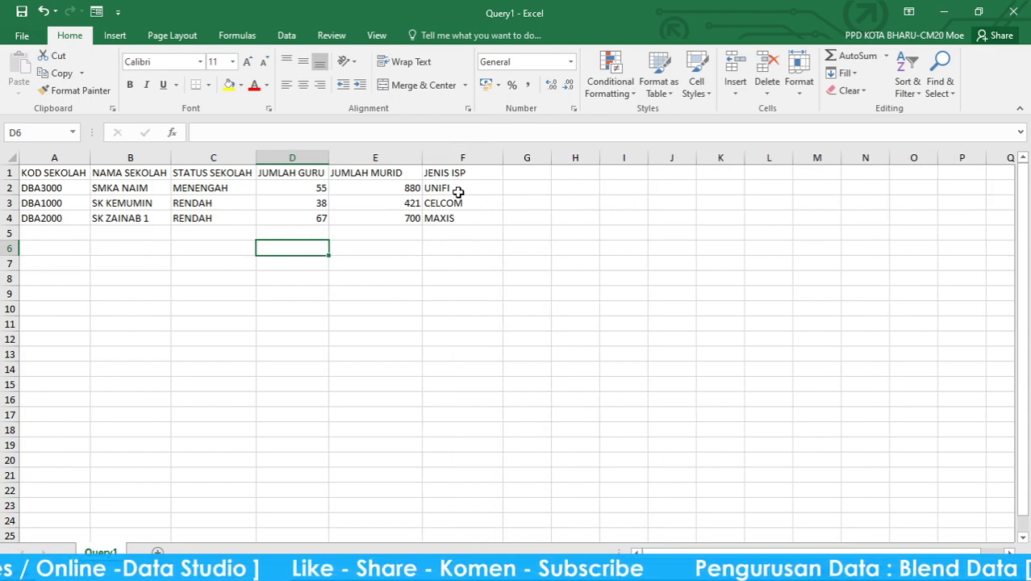
# Check the JENIS ISP entries of the exported rows, close the workbook and return its file to the other desktop icons
pyautogui.click(457, 191)
pyautogui.click(456, 203)
pyautogui.click(448, 218)
pyautogui.click(285, 250)
pyautogui.click(179, 250)
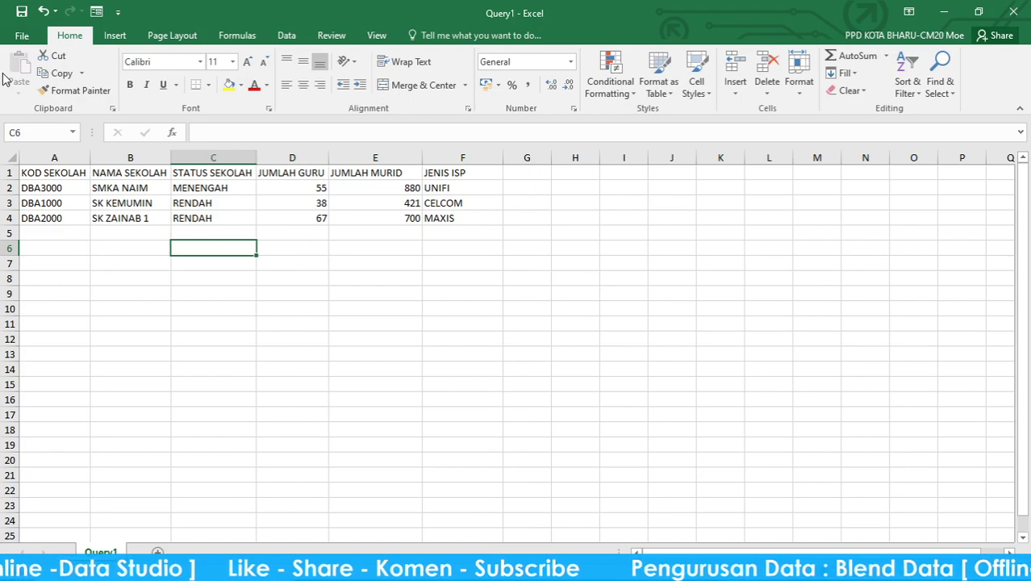
pyautogui.click(1013, 13)
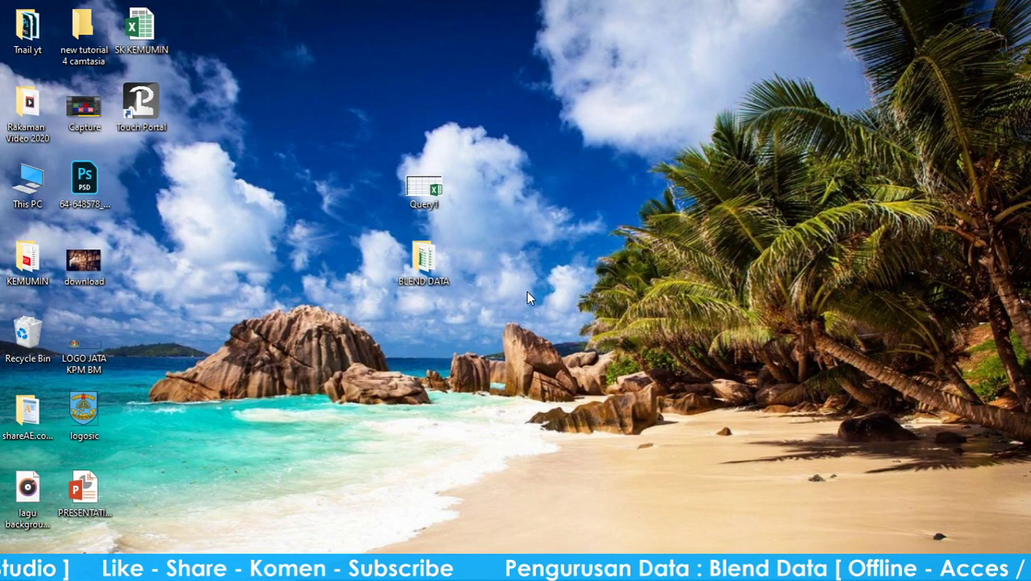
pyautogui.moveTo(424, 189); pyautogui.dragTo(150, 179)
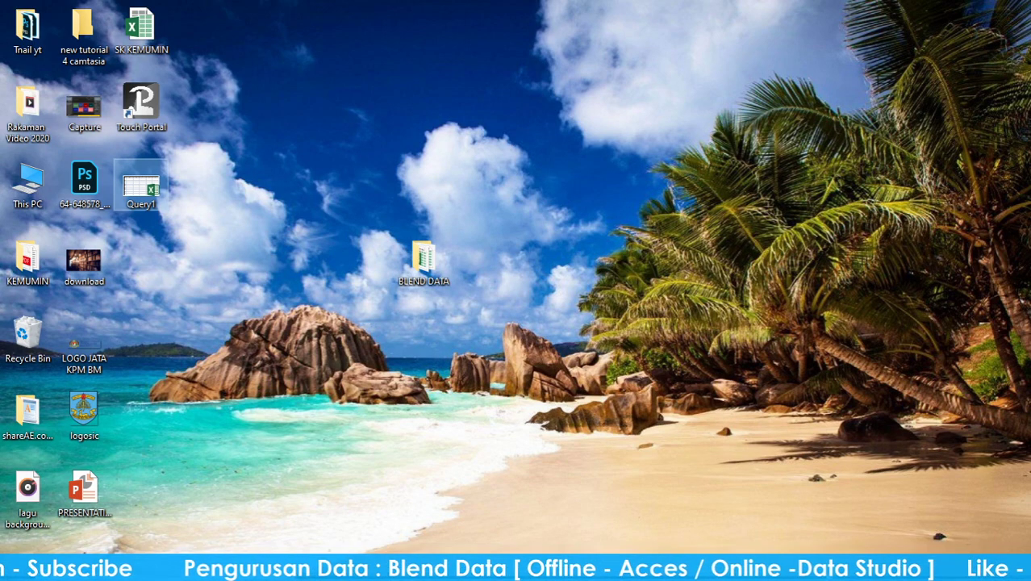
# Switch to Google Drive in the browser and select the DATA 1 ISP SEKOLAH sheet in the BLEND DATA folder
pyautogui.click(722, 567)
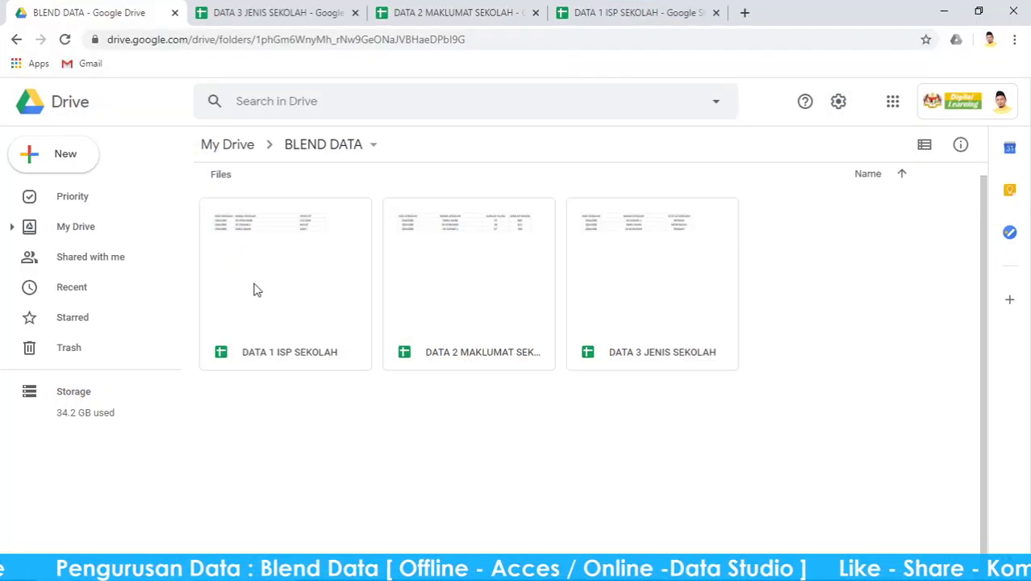
pyautogui.click(295, 304)
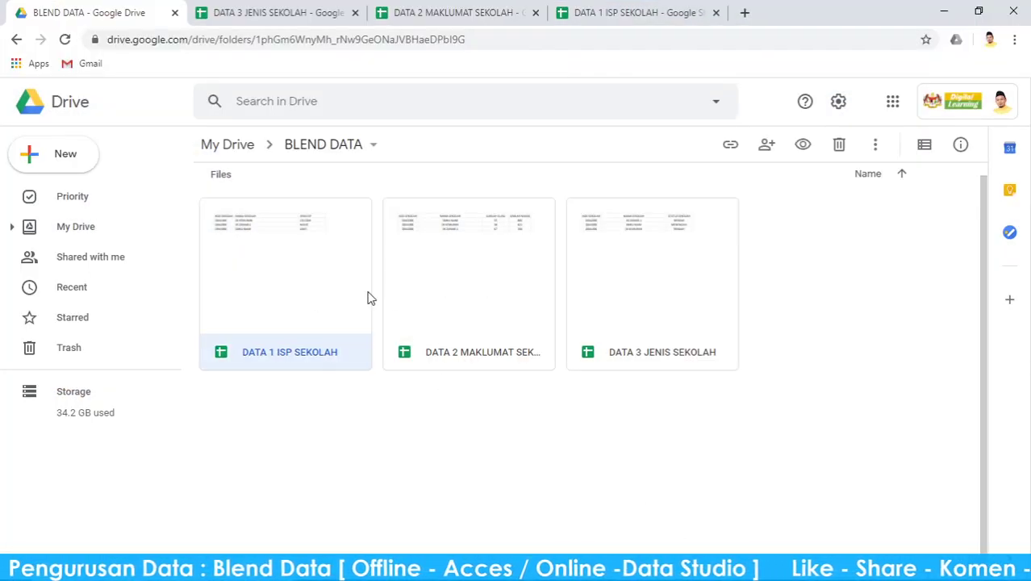
# Select the DATA 3 JENIS SEKOLAH file in the BLEND DATA folder and close the browser tabs of the three spreadsheets
pyautogui.click(429, 295)
pyautogui.click(609, 294)
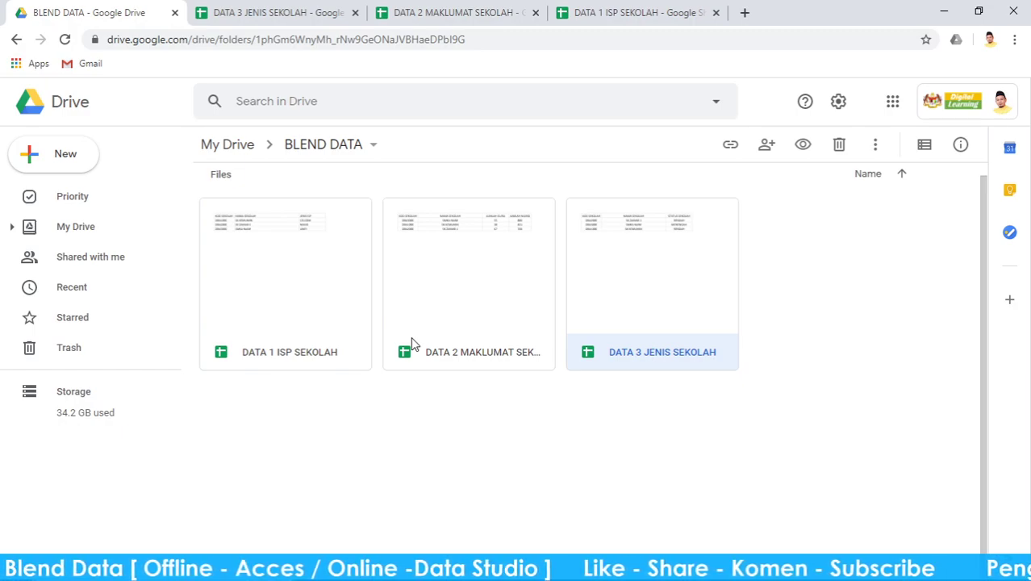
pyautogui.click(354, 18)
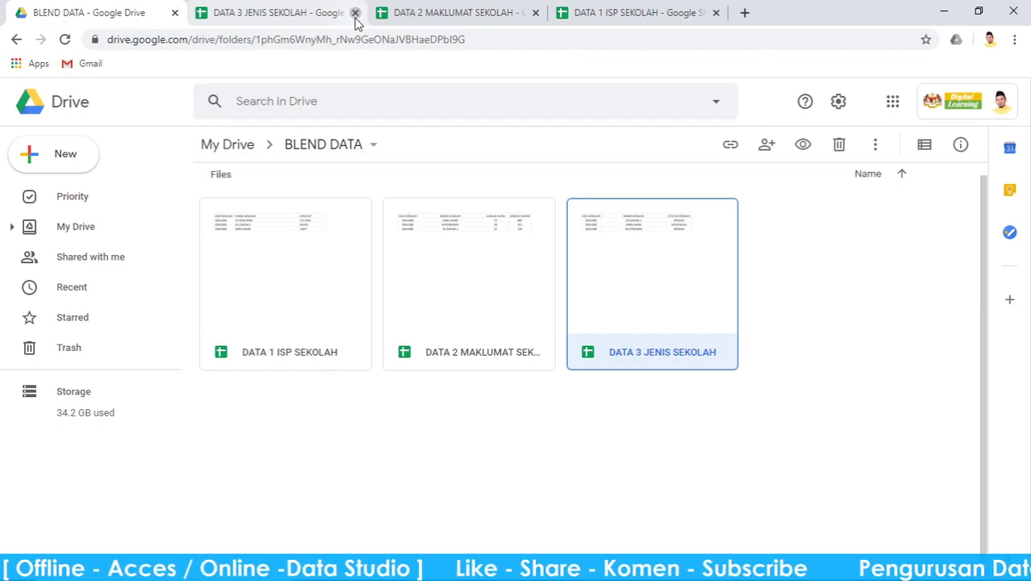
pyautogui.click(355, 14)
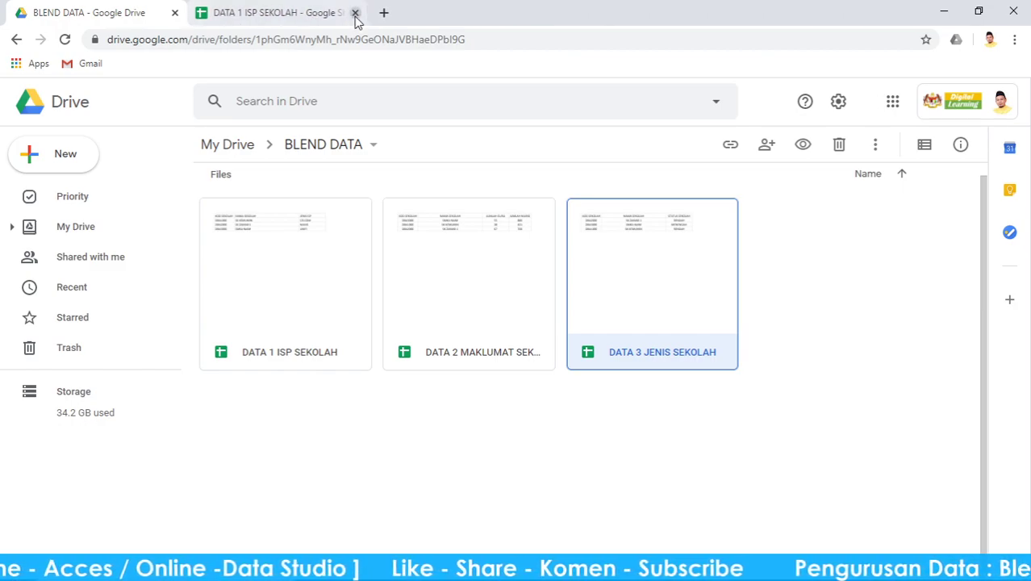
pyautogui.click(355, 16)
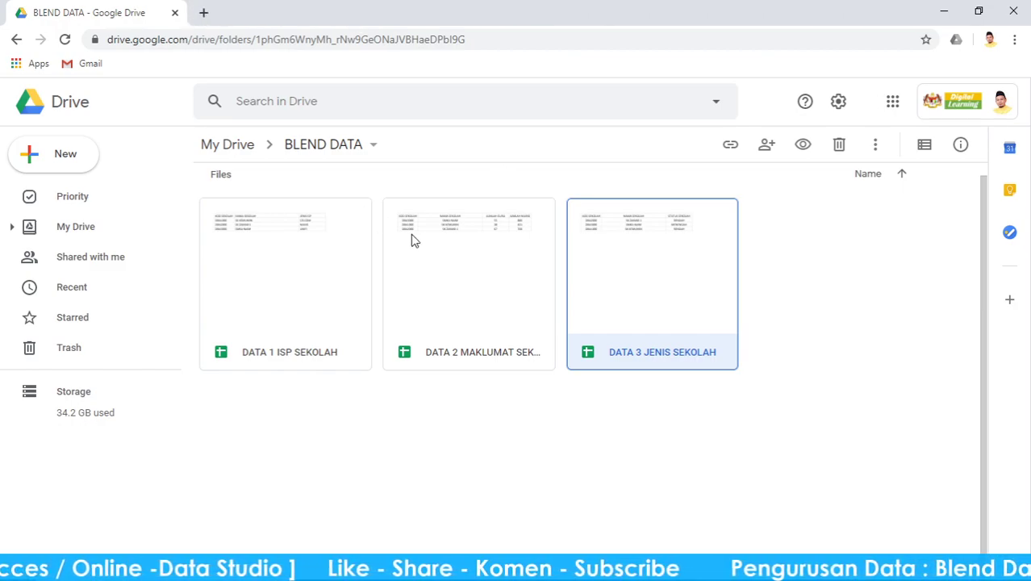
# Search the web for DATA STUDIO in a new browser tab and open Google Data Studio from the Data Studio Product Overview result
pyautogui.click(206, 13)
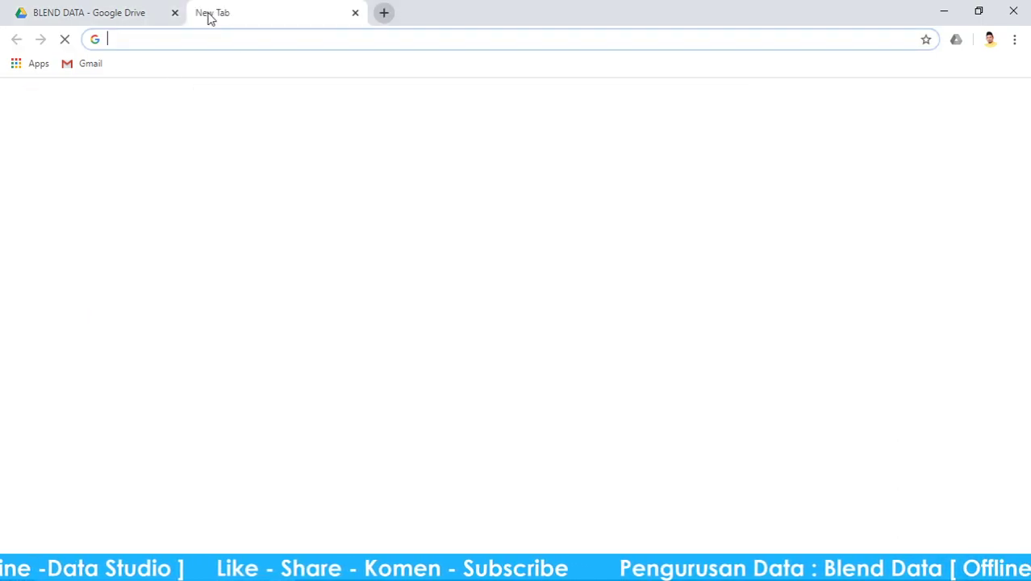
pyautogui.click(235, 46)
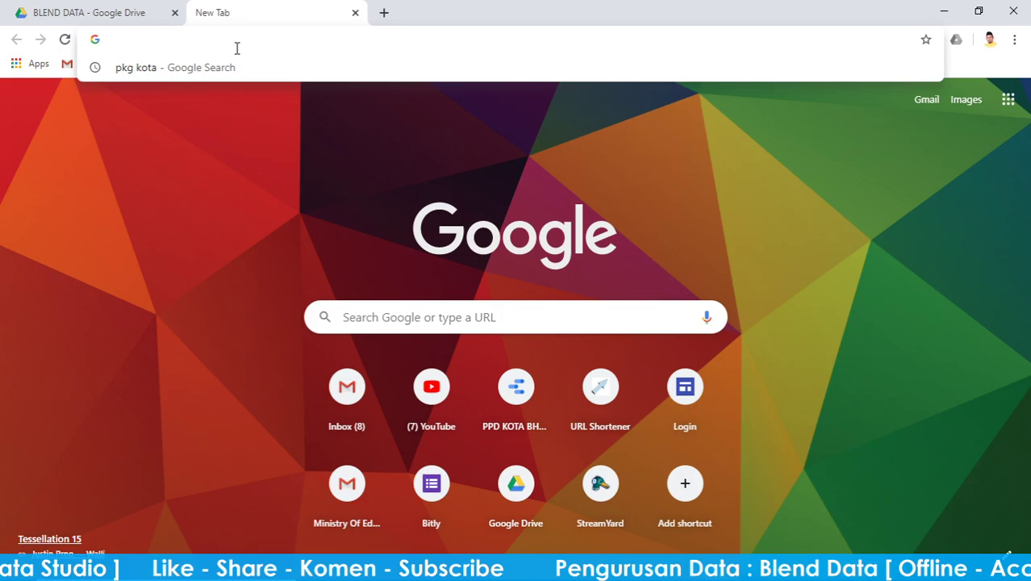
pyautogui.write('DATA STUDIO')
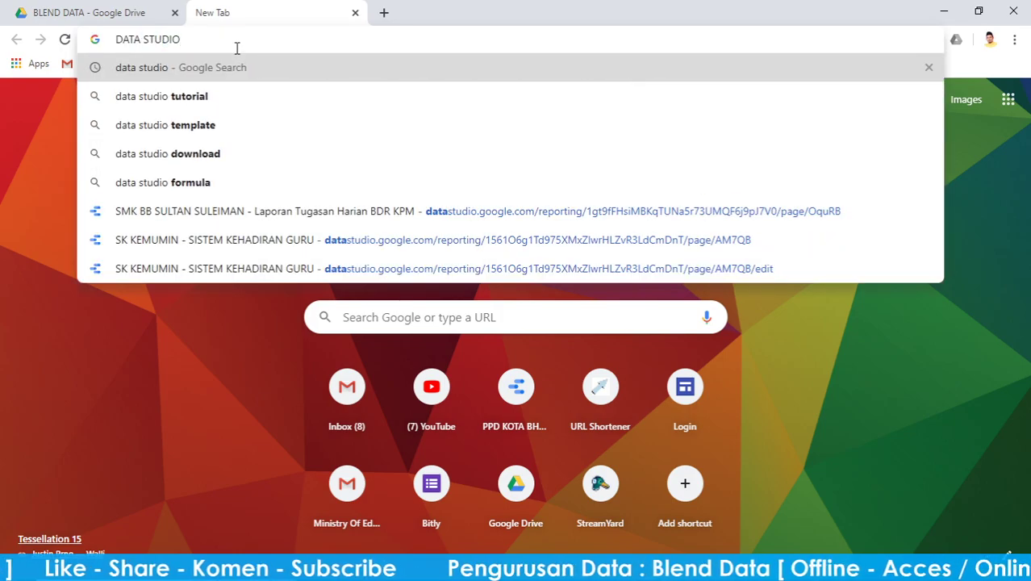
pyautogui.click(237, 48)
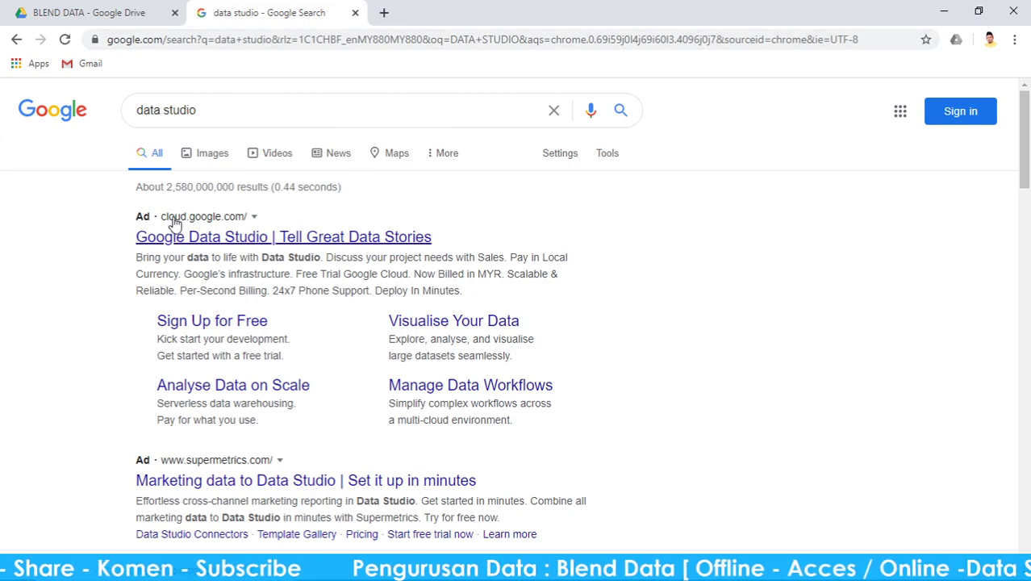
pyautogui.scroll(-3, 116, 230)
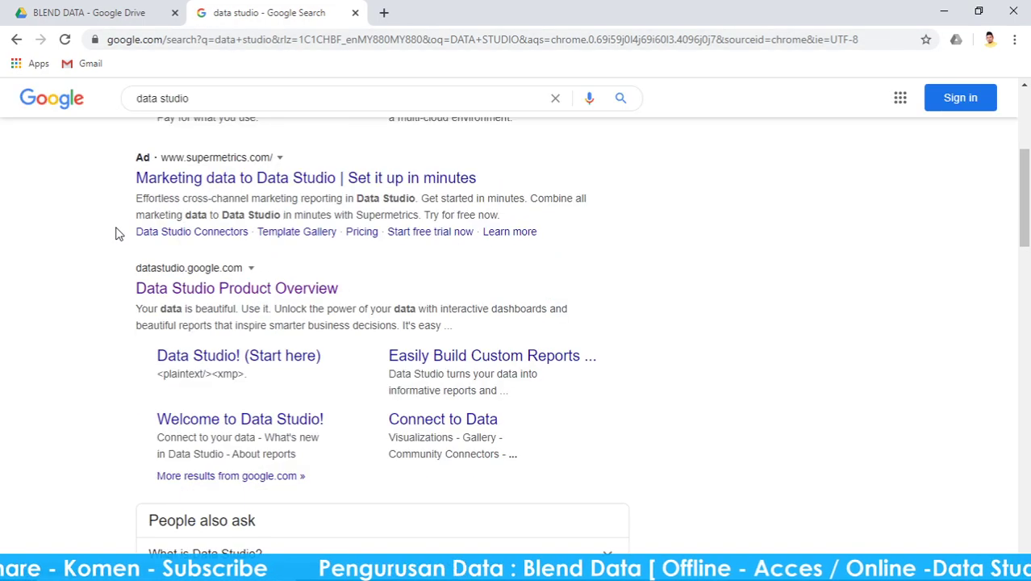
pyautogui.click(223, 290)
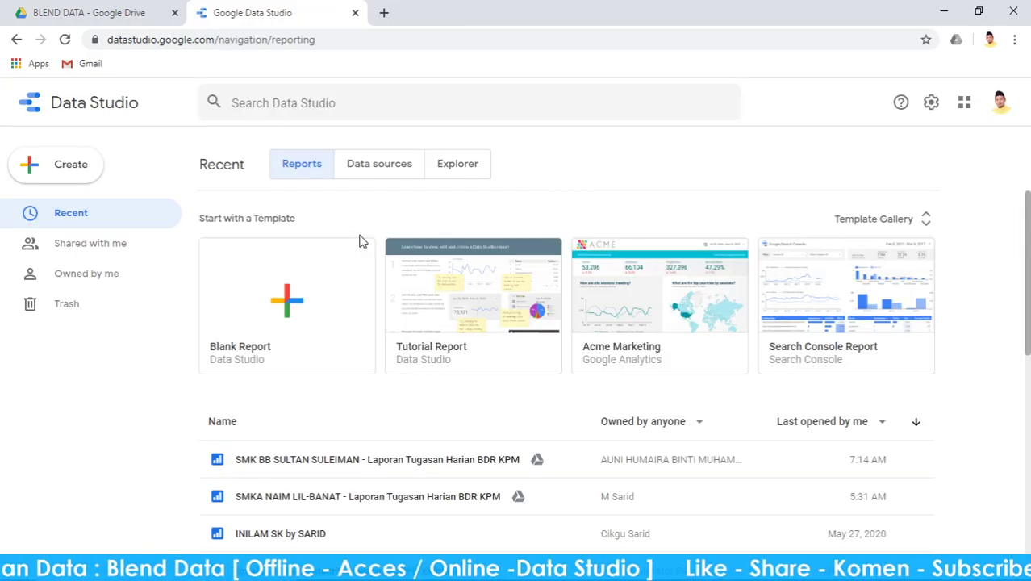
# Create a blank report from the ISP worksheet of the DATA 1 ISP SEKOLAH Google Sheet and move its table lower on the page
pyautogui.click(296, 307)
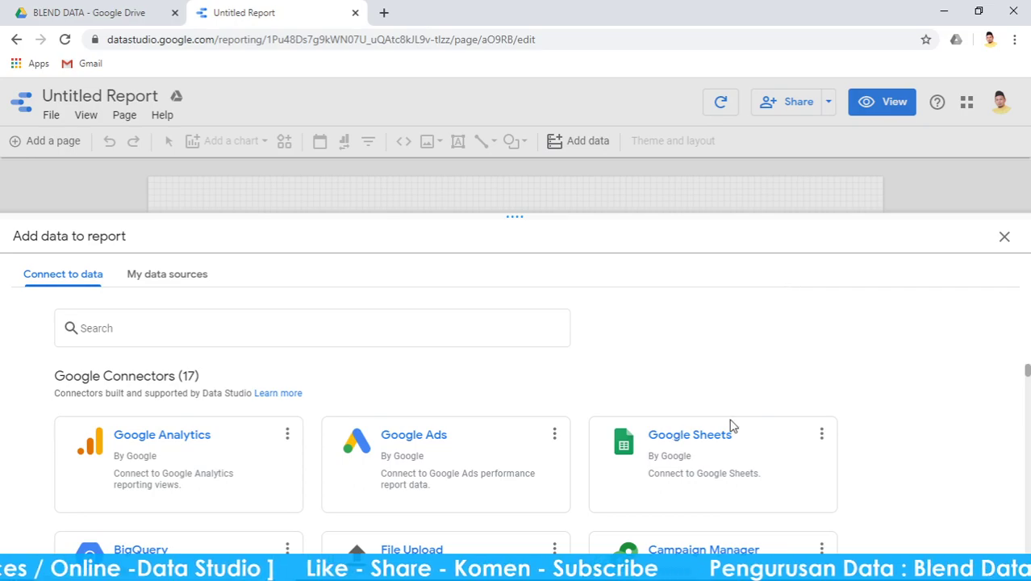
pyautogui.scroll(-3, 732, 426)
pyautogui.scroll(3, 732, 445)
pyautogui.click(690, 442)
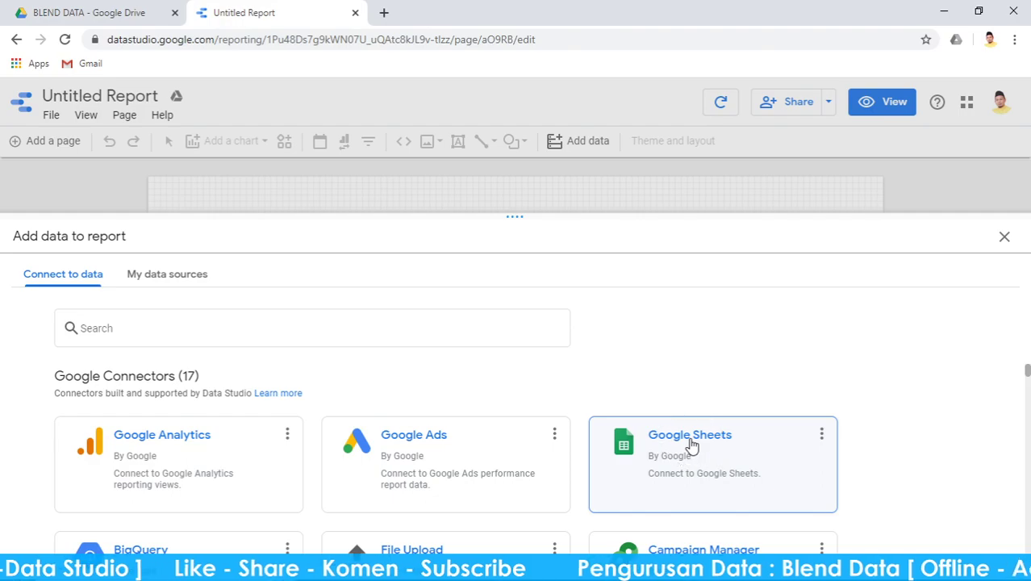
pyautogui.click(231, 403)
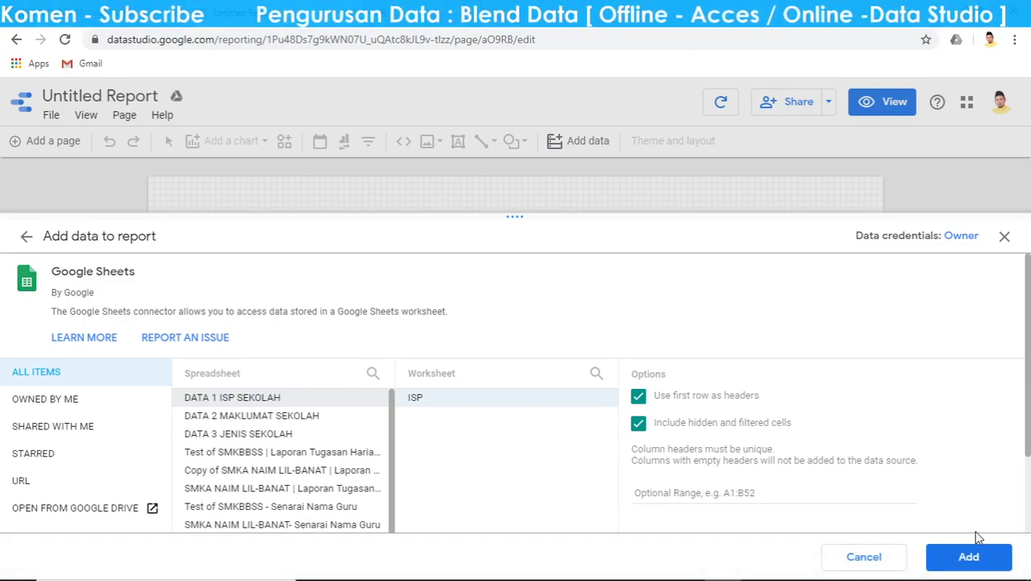
pyautogui.click(971, 557)
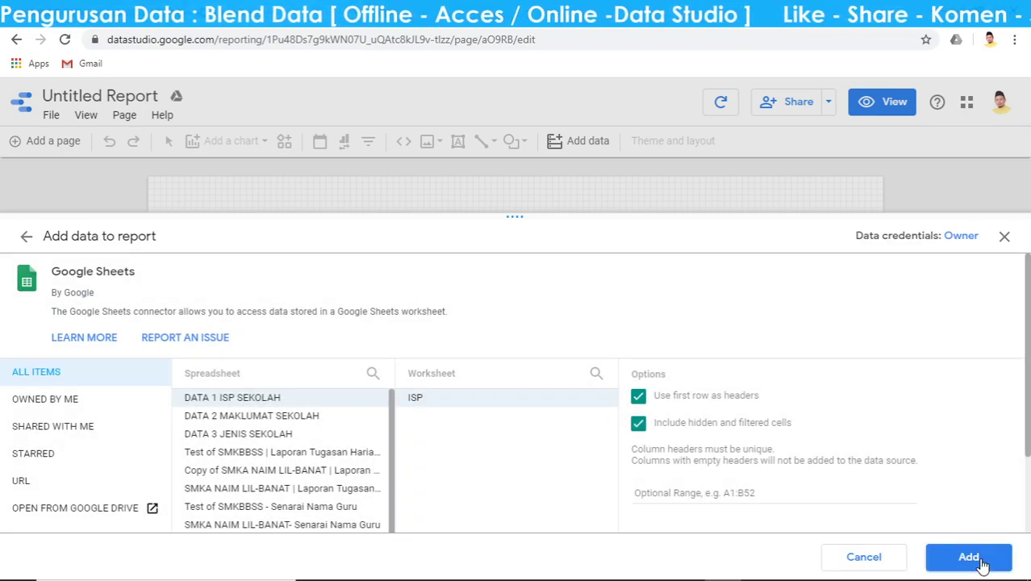
pyautogui.click(981, 564)
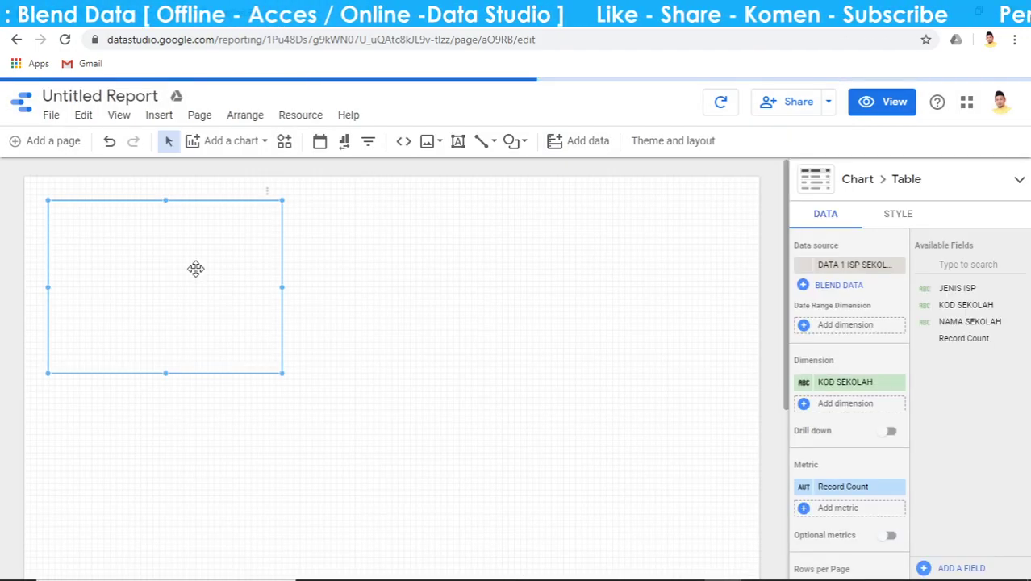
pyautogui.moveTo(154, 270); pyautogui.dragTo(190, 342)
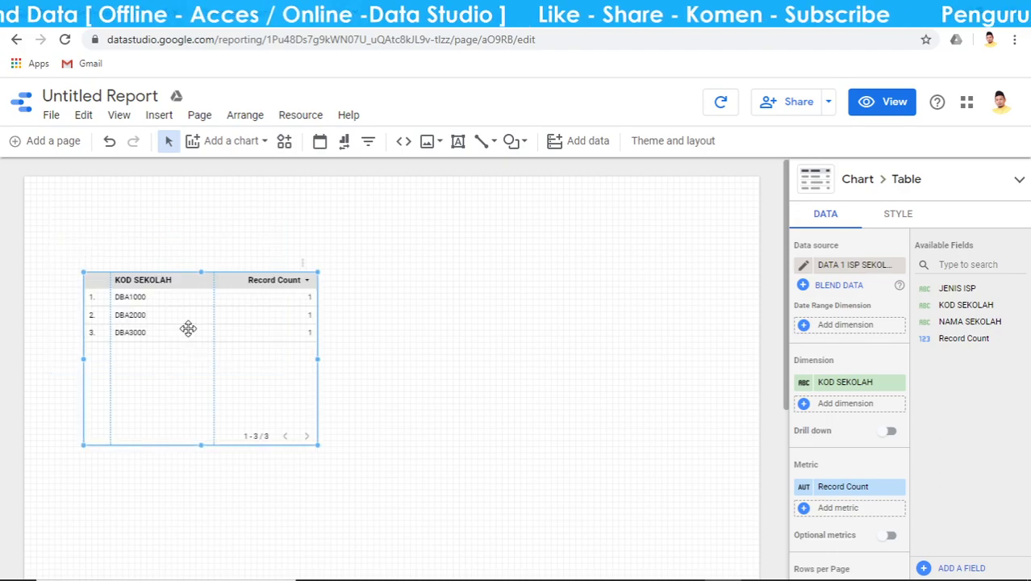
# Open the management list of the data sources added to the report
pyautogui.click(288, 119)
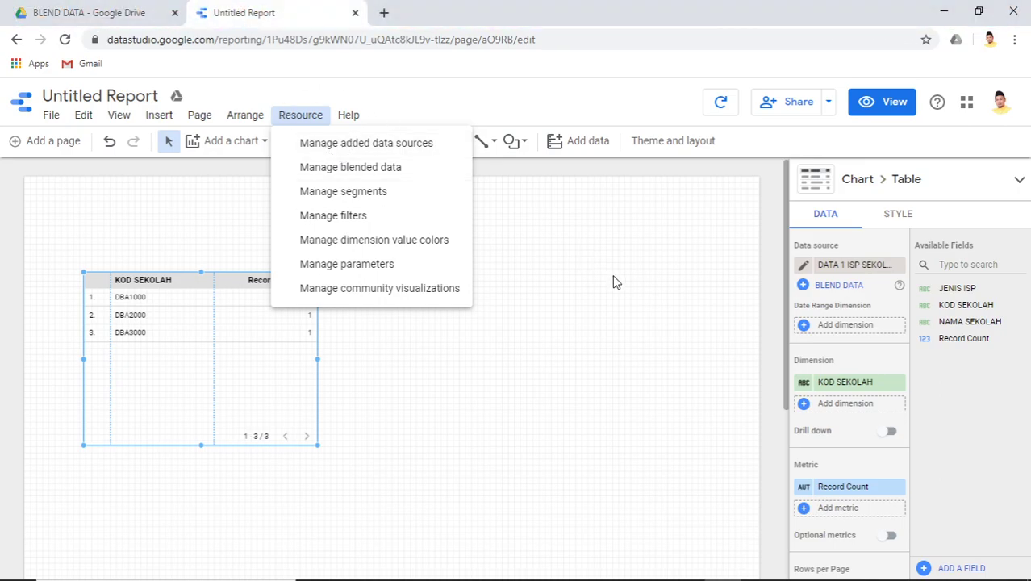
pyautogui.click(406, 265)
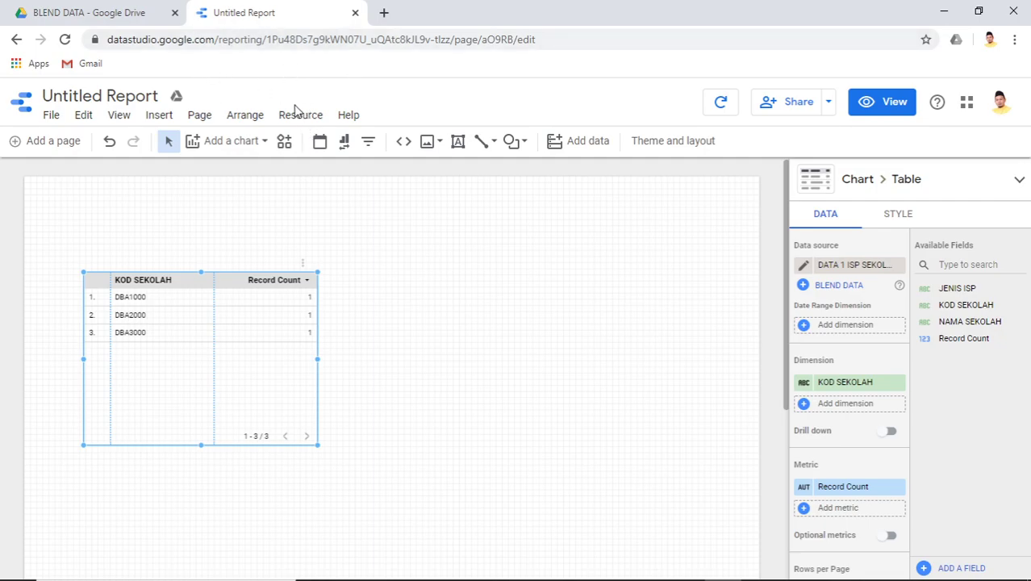
pyautogui.click(319, 117)
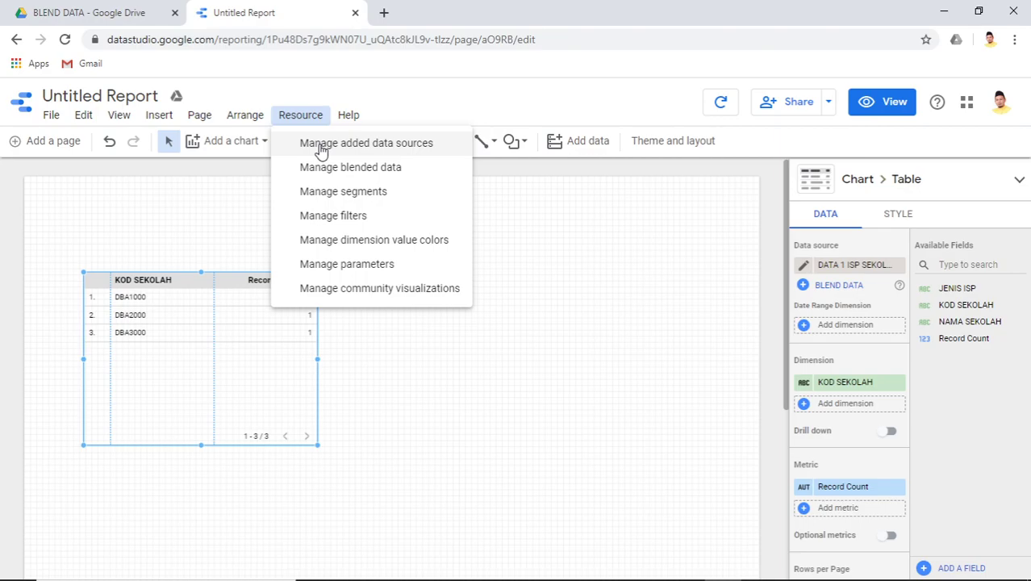
pyautogui.click(318, 145)
pyautogui.click(320, 148)
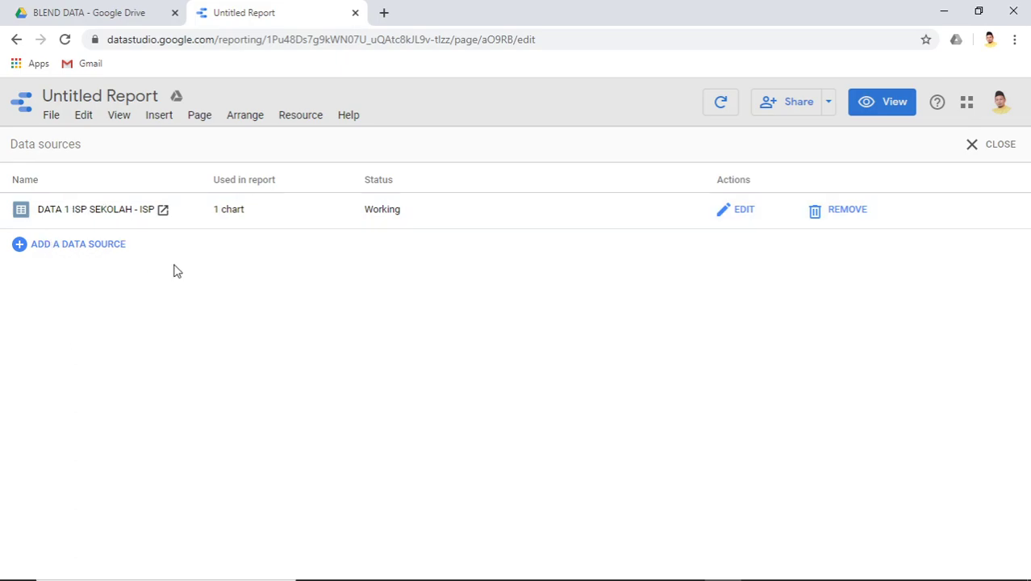
# Add the MAKLUMAT worksheet of the DATA 2 MAKLUMAT SEKOLAH Google Sheet as a data source of the report
pyautogui.click(64, 252)
pyautogui.click(666, 368)
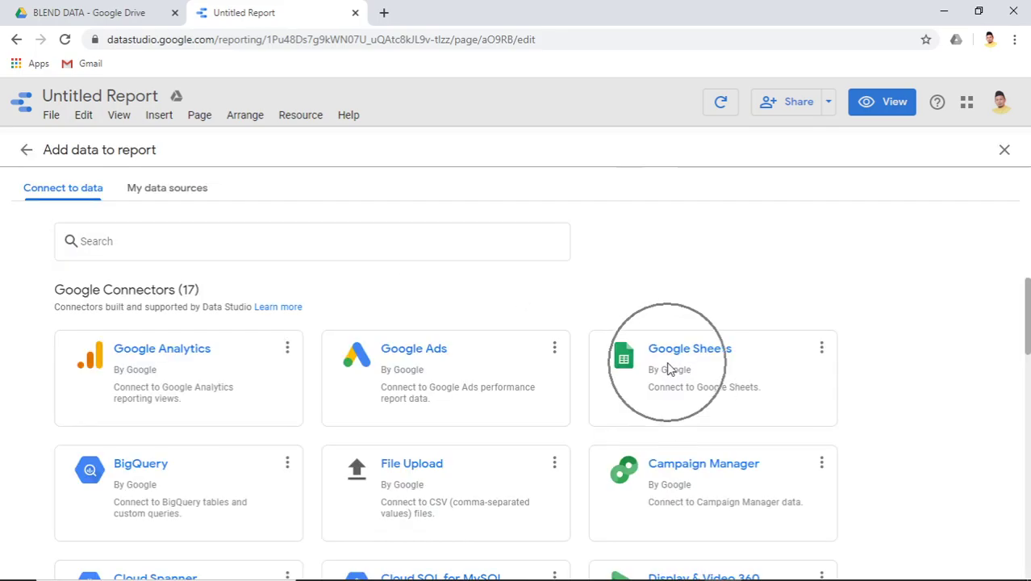
pyautogui.click(251, 330)
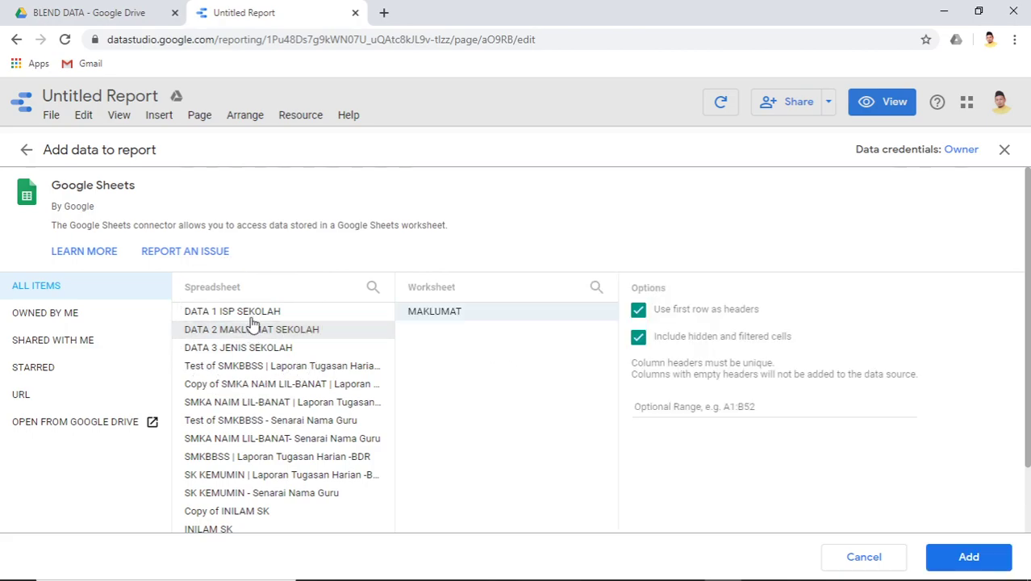
pyautogui.click(955, 557)
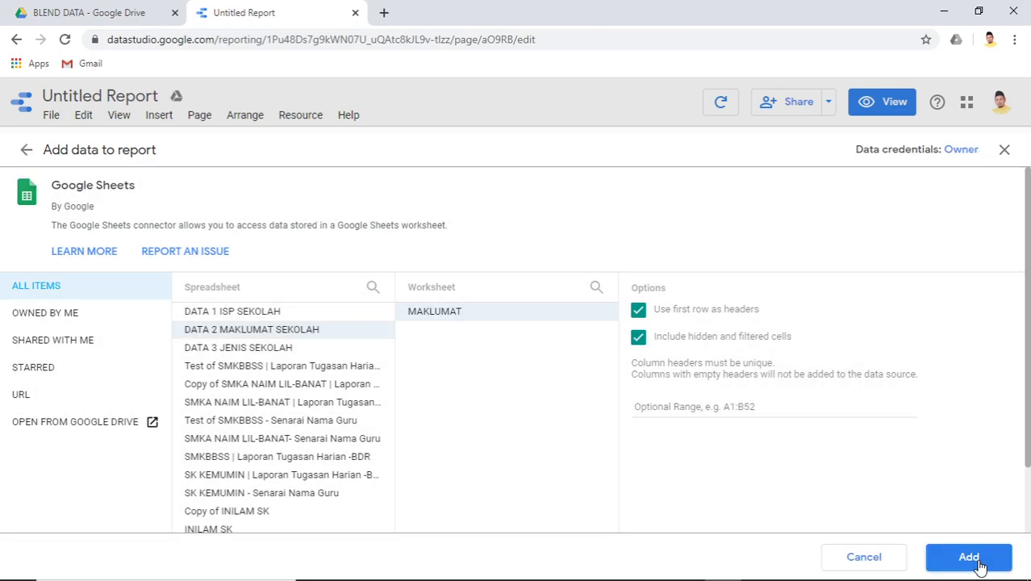
pyautogui.click(968, 557)
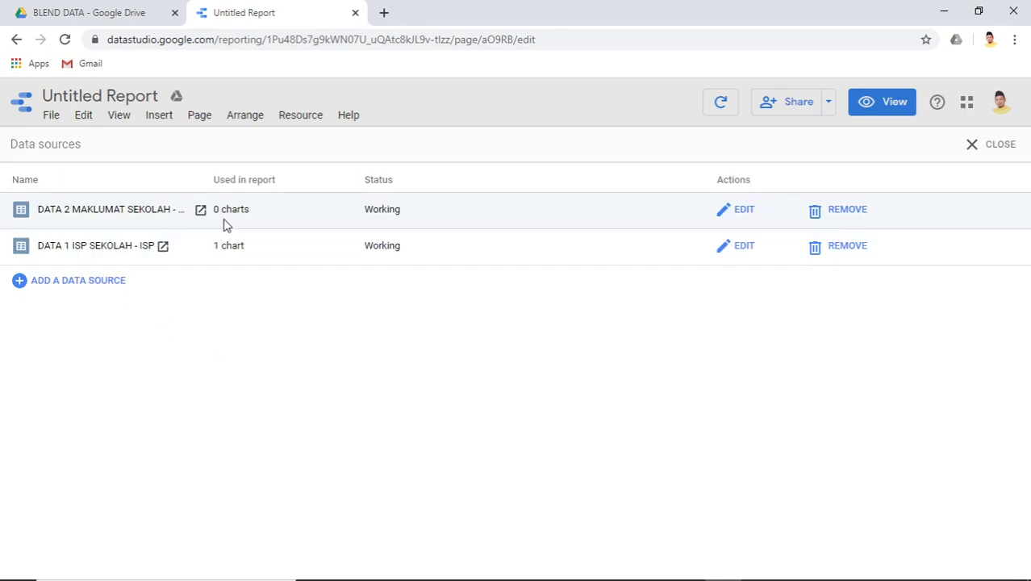
# Add the STATUS worksheet of the DATA 3 JENIS SEKOLAH Google Sheet as a data source of the report
pyautogui.click(103, 289)
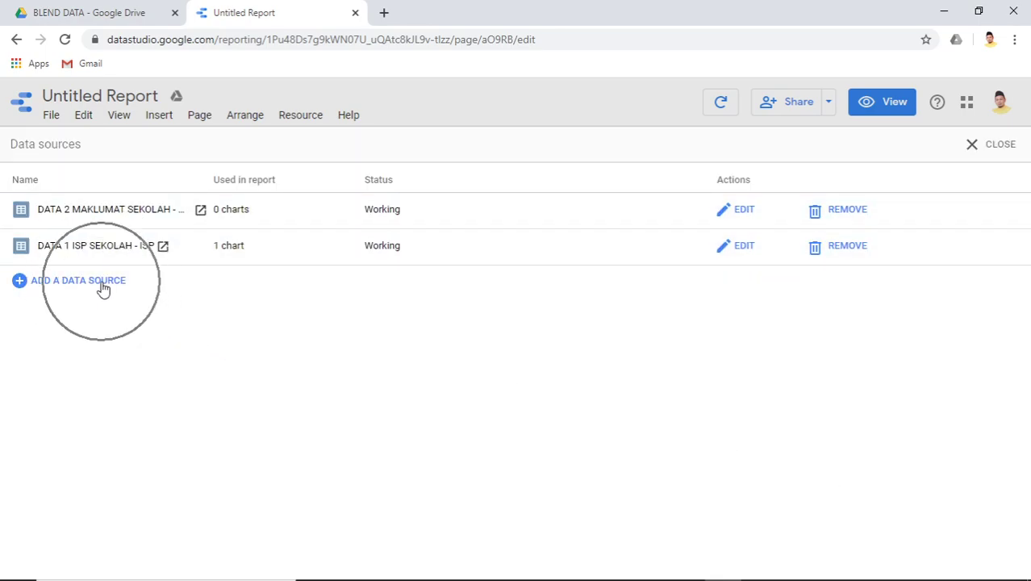
pyautogui.click(102, 286)
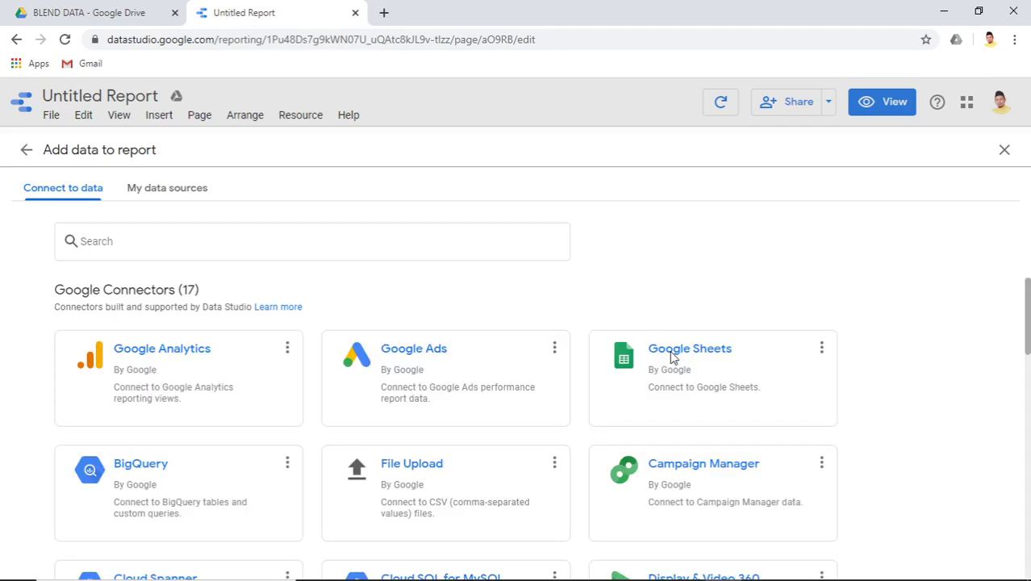
pyautogui.click(674, 358)
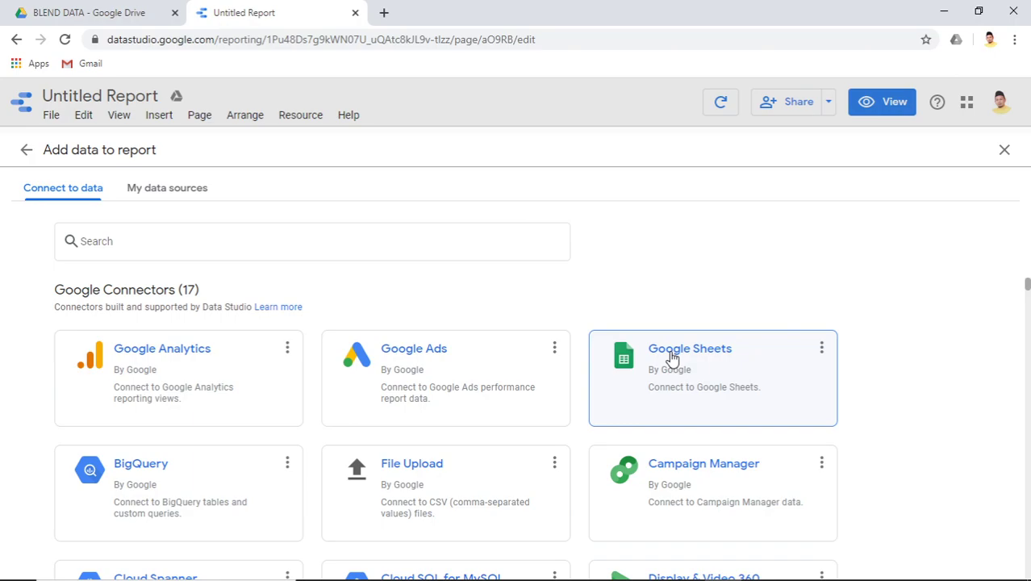
pyautogui.click(265, 353)
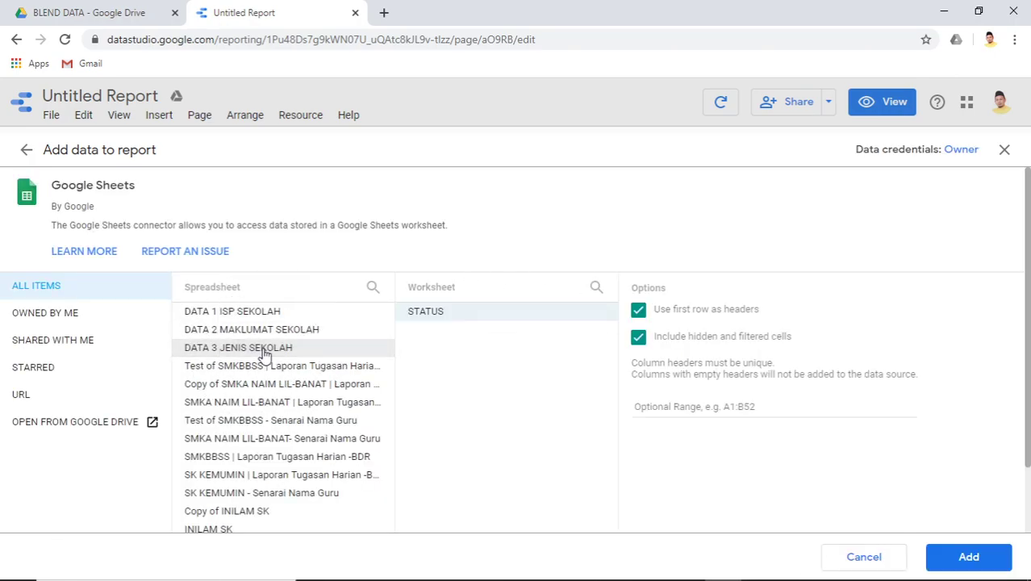
pyautogui.click(959, 555)
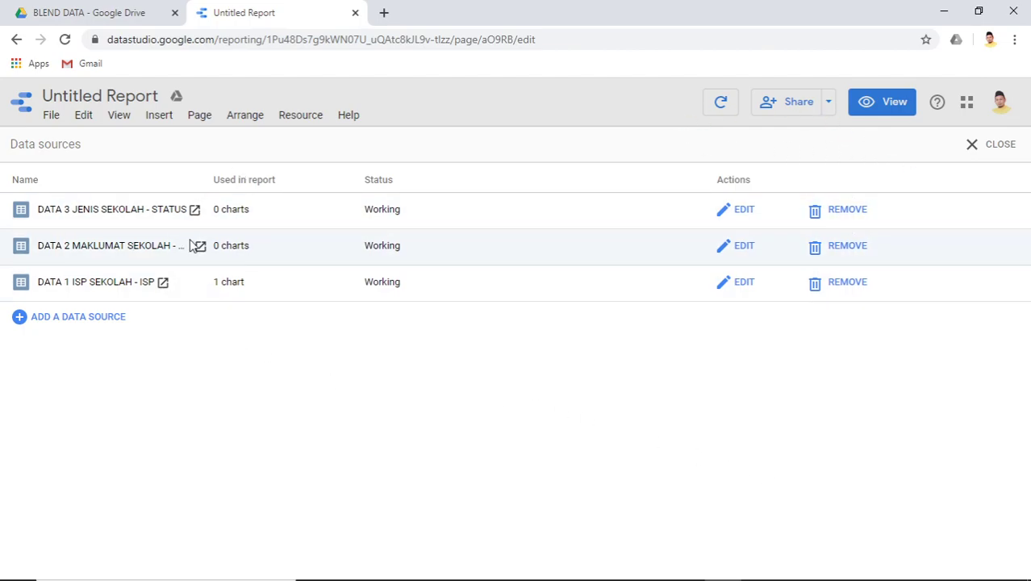
# Examine the fields of the DATA 1 ISP, DATA 2 MAKLUMAT and DATA 3 STATUS data sources, then return to the report page
pyautogui.click(740, 286)
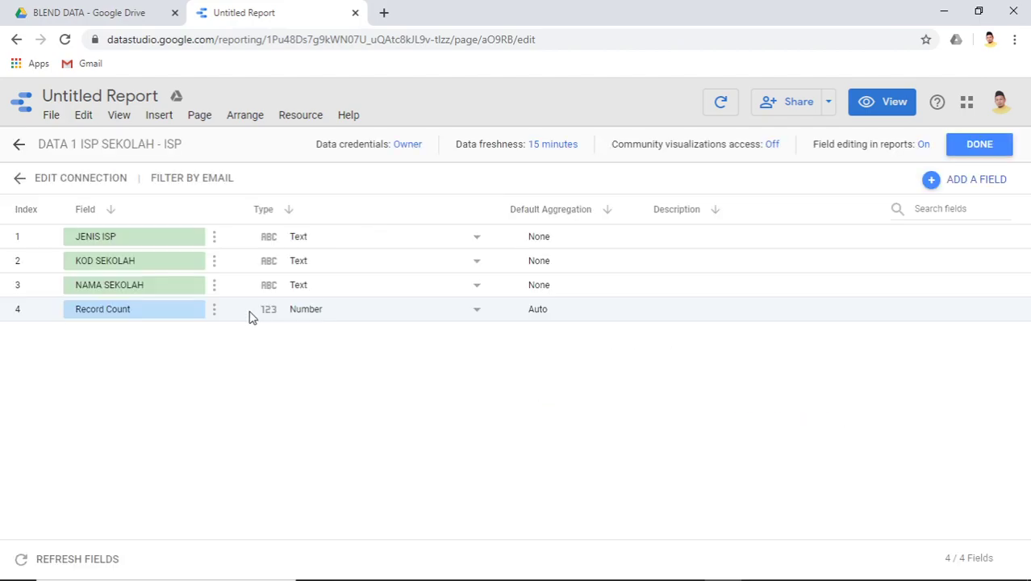
pyautogui.click(107, 238)
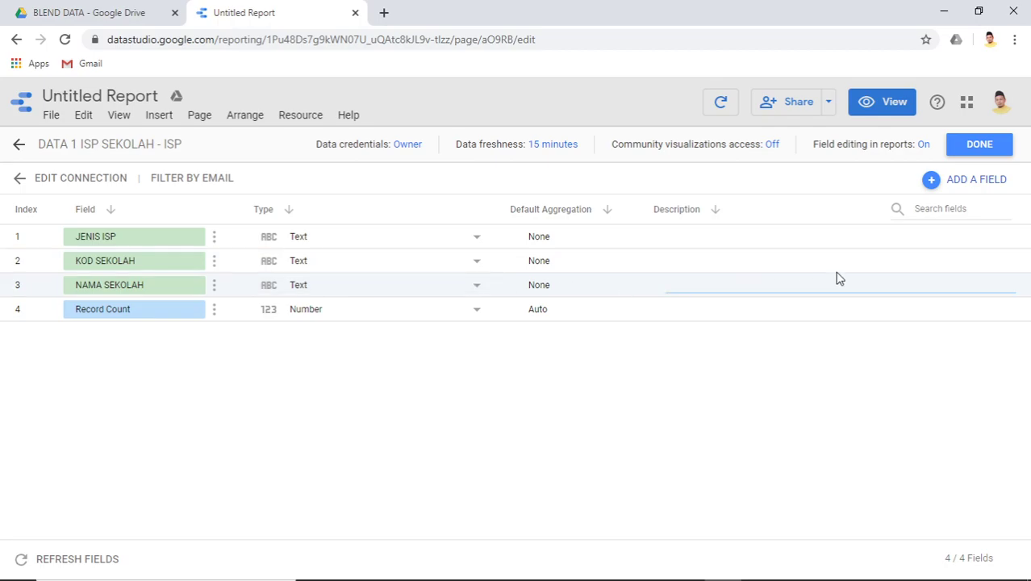
pyautogui.click(980, 147)
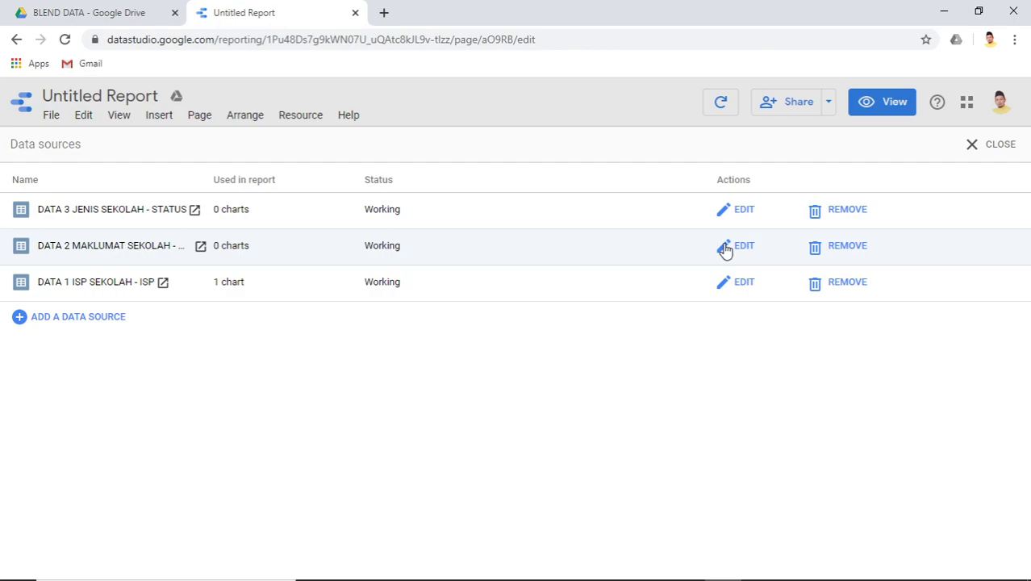
pyautogui.click(725, 250)
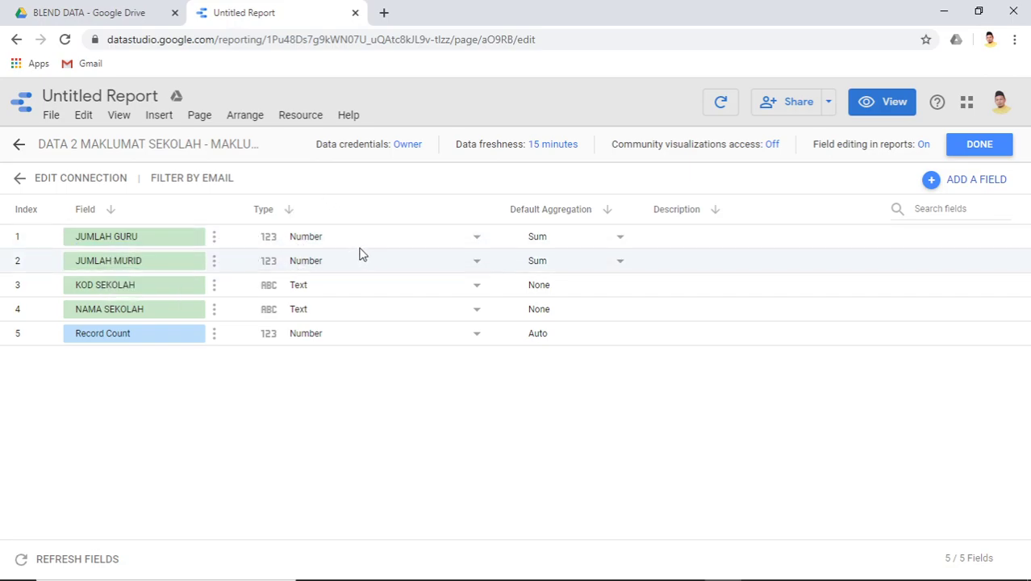
pyautogui.click(971, 146)
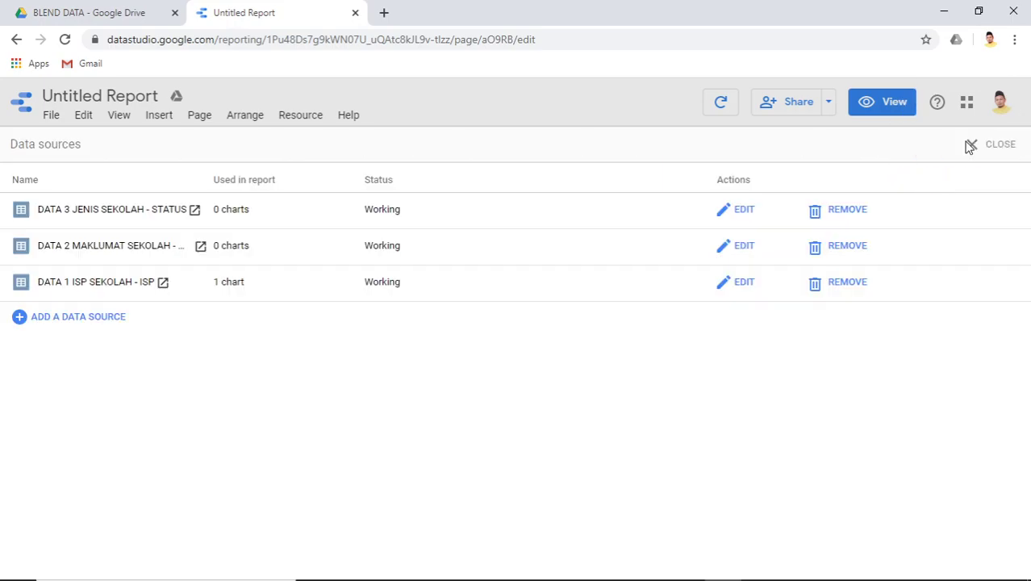
pyautogui.click(732, 218)
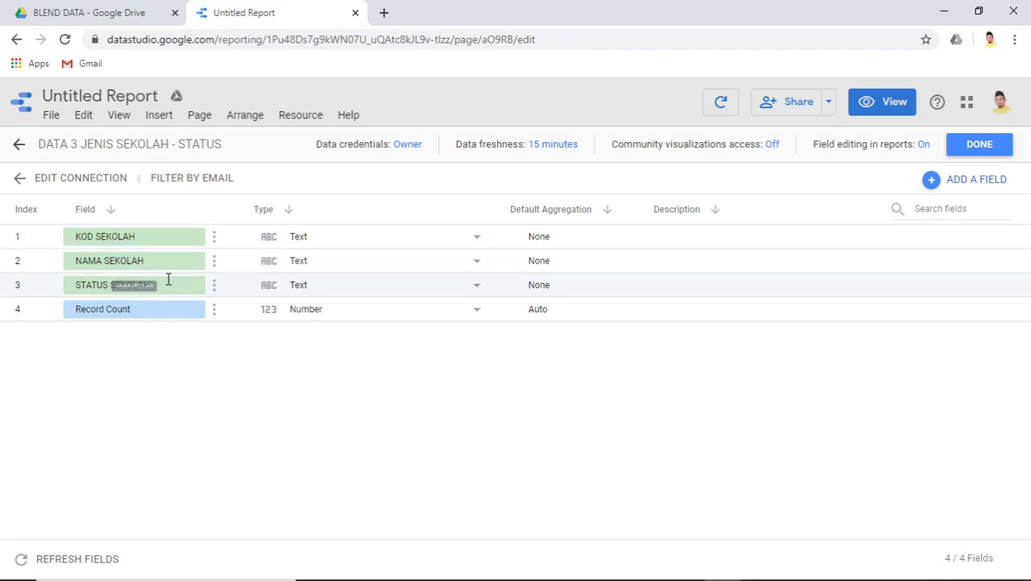
pyautogui.click(964, 146)
pyautogui.click(987, 153)
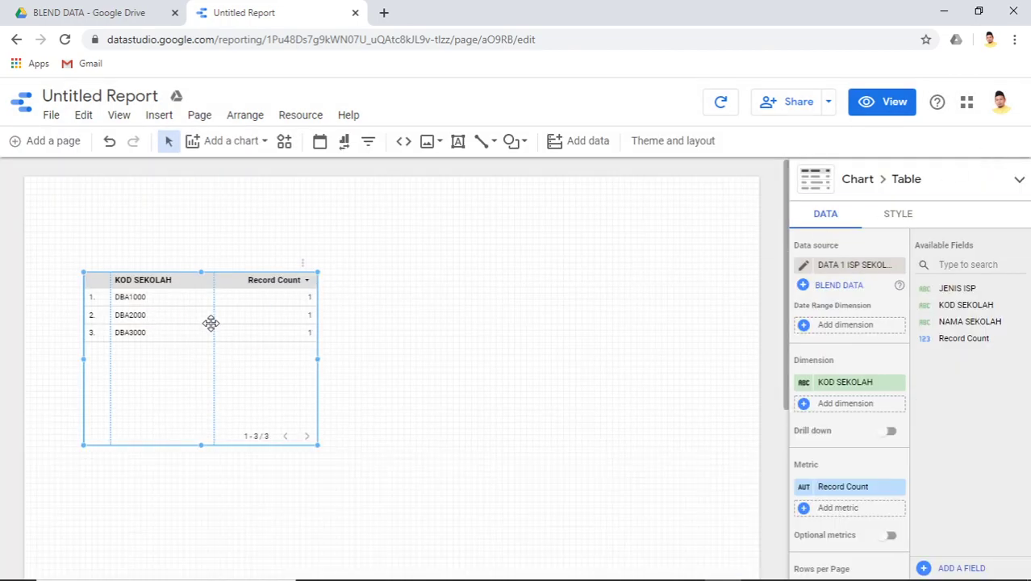
# Narrow the table's KOD SEKOLAH column and start a data blend with DATA 3 JENIS SEKOLAH - STATUS as the second source
pyautogui.moveTo(214, 304); pyautogui.dragTo(185, 316)
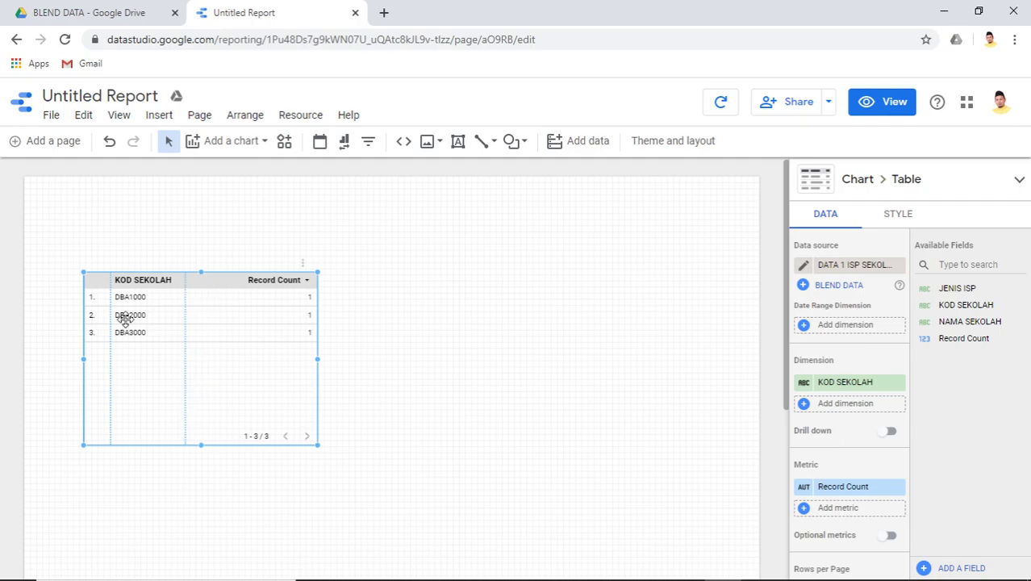
pyautogui.click(839, 286)
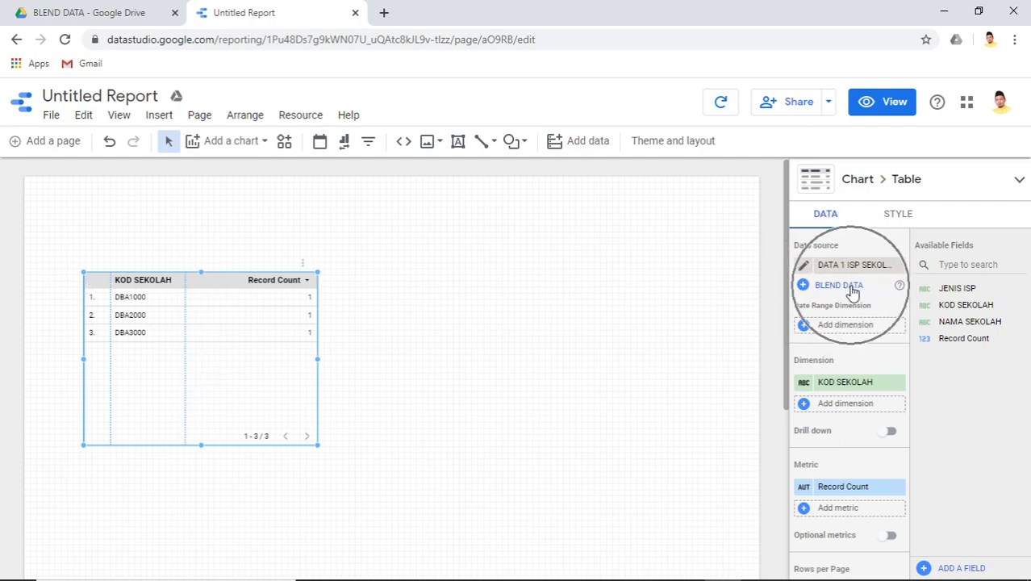
pyautogui.press('ctrl')
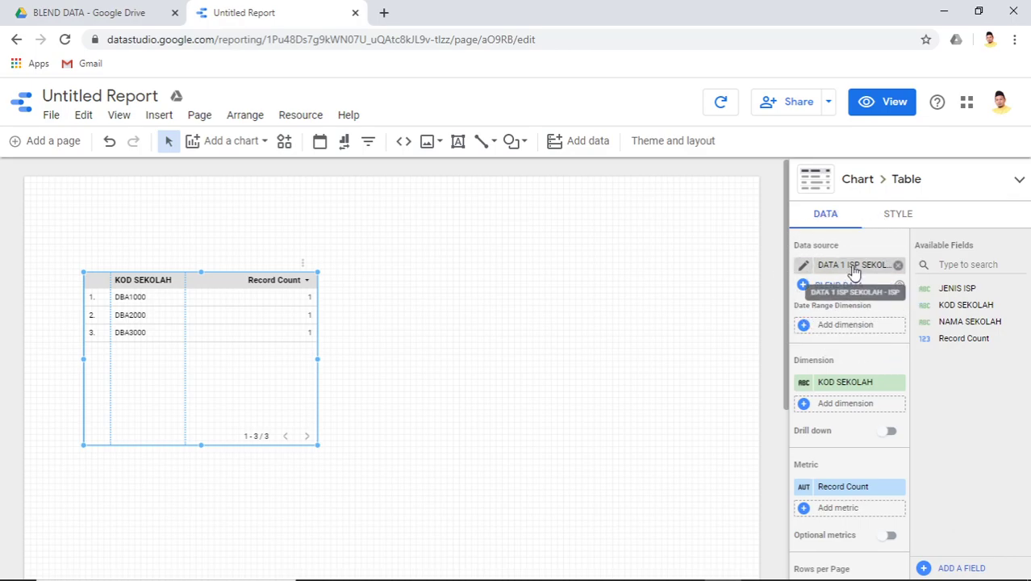
pyautogui.press('ctrl')
pyautogui.press('ctrl')
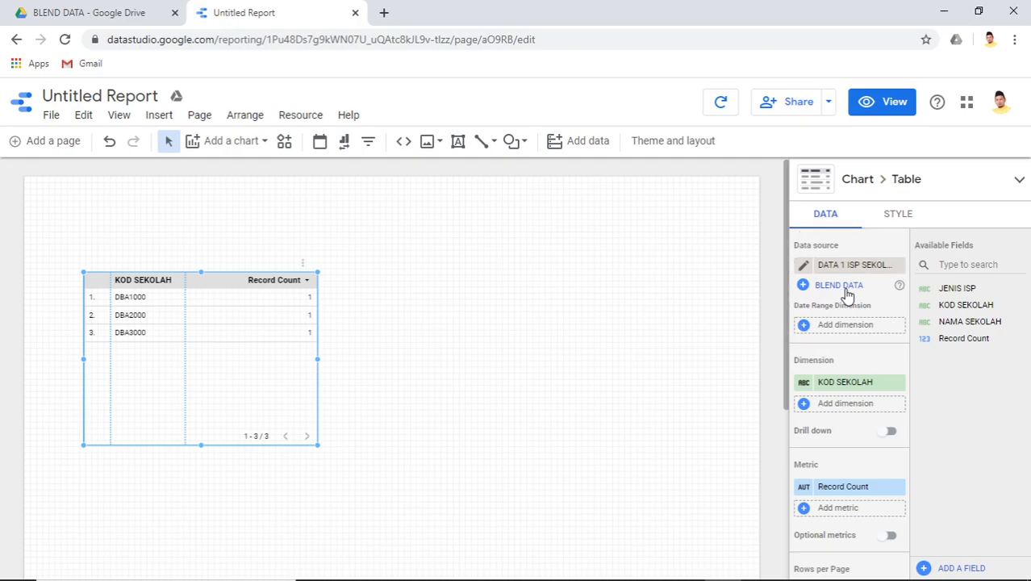
pyautogui.click(838, 285)
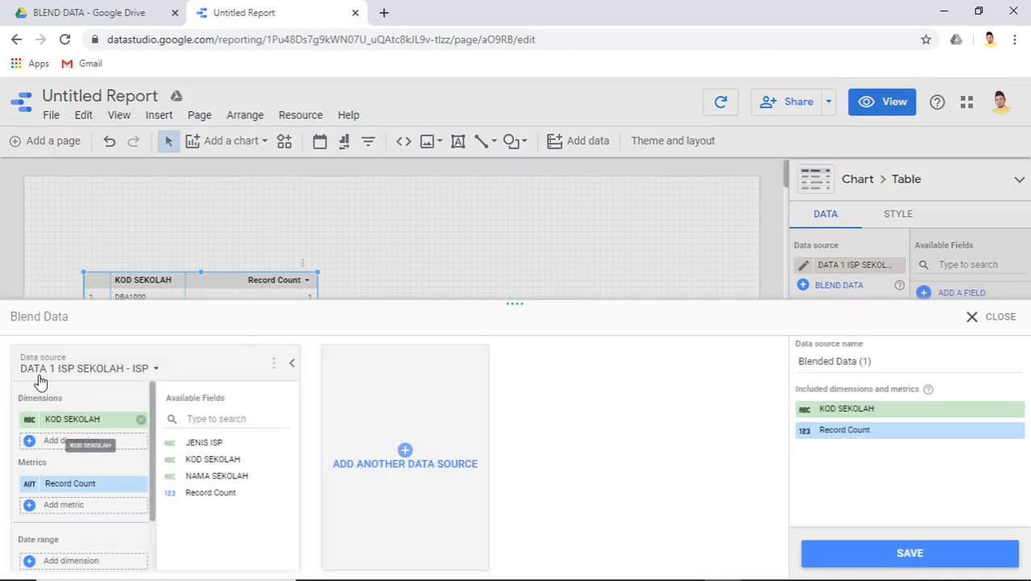
pyautogui.click(411, 454)
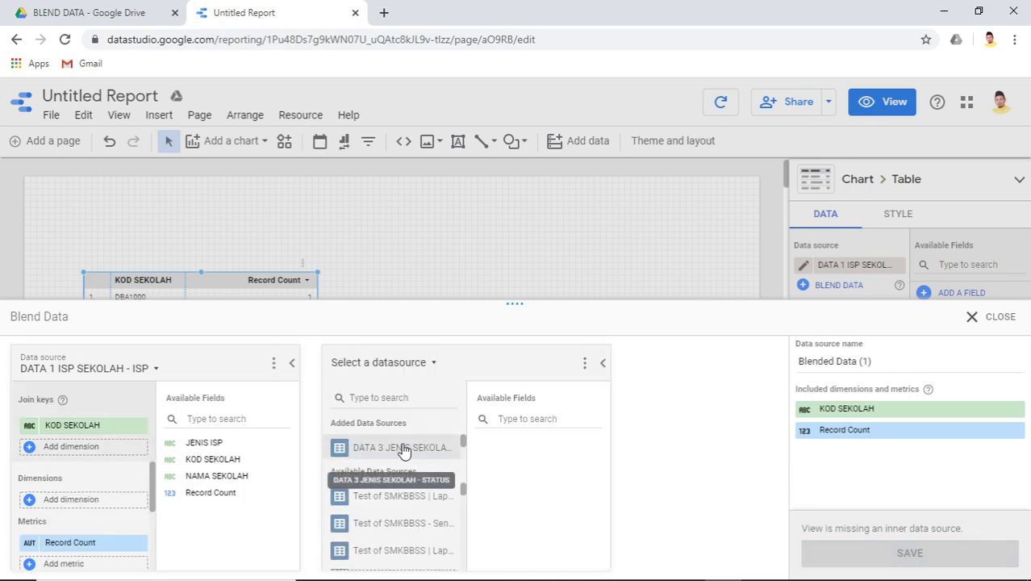
pyautogui.click(404, 450)
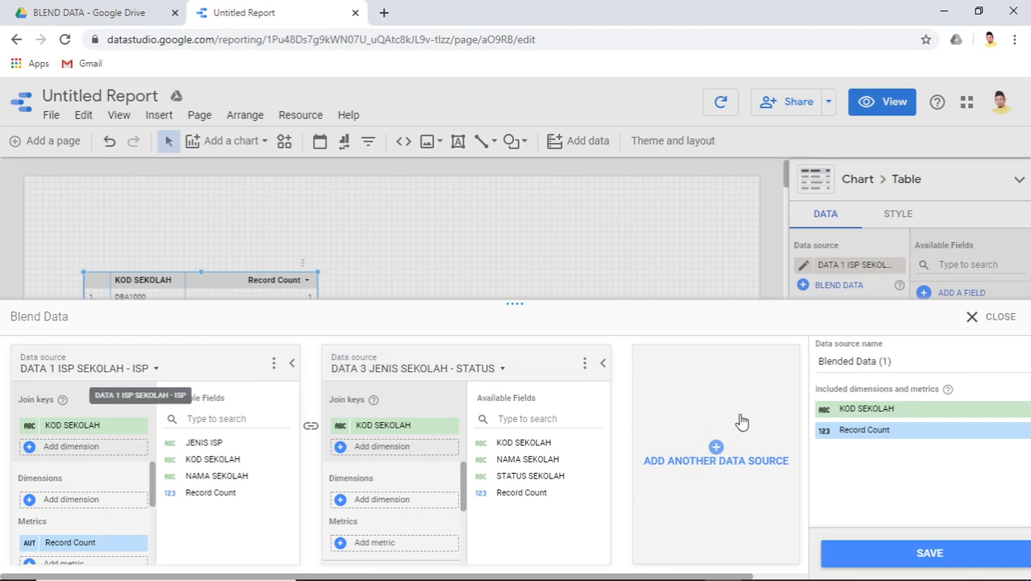
# Add DATA 2 MAKLUMAT SEKOLAH - MAKLUMAT as the third data source of the blend
pyautogui.click(717, 456)
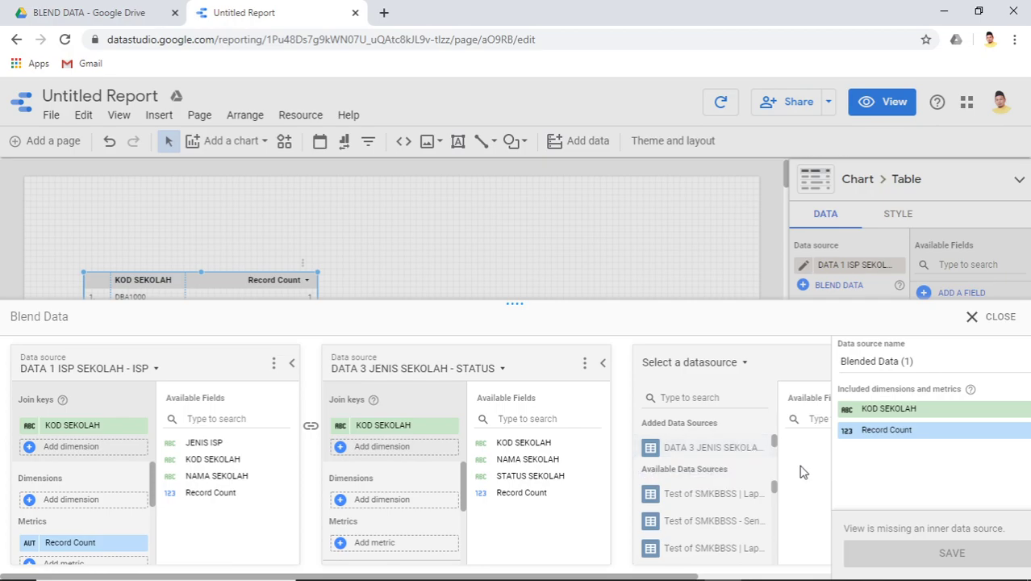
pyautogui.scroll(-1, 772, 446)
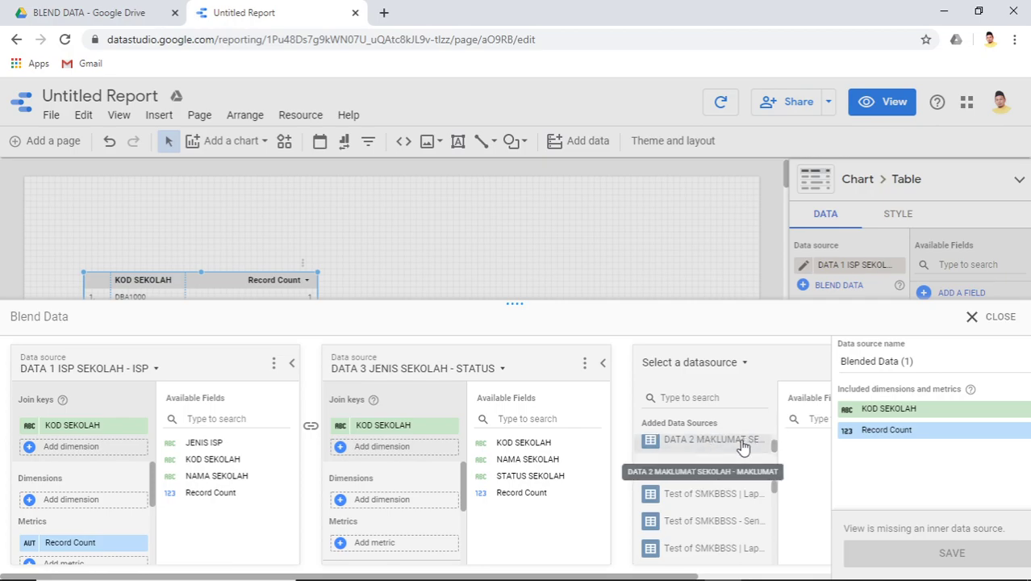
pyautogui.scroll(1, 738, 448)
pyautogui.scroll(-1, 729, 452)
pyautogui.scroll(1, 729, 453)
pyautogui.scroll(-1, 729, 453)
pyautogui.scroll(1, 729, 452)
pyautogui.scroll(-2, 729, 451)
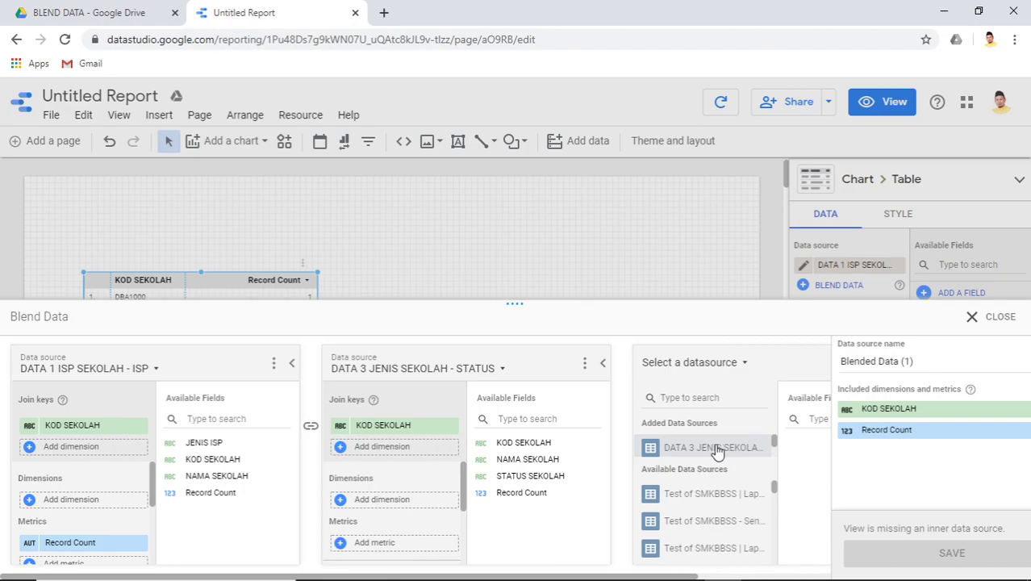
pyautogui.moveTo(773, 436); pyautogui.dragTo(773, 442)
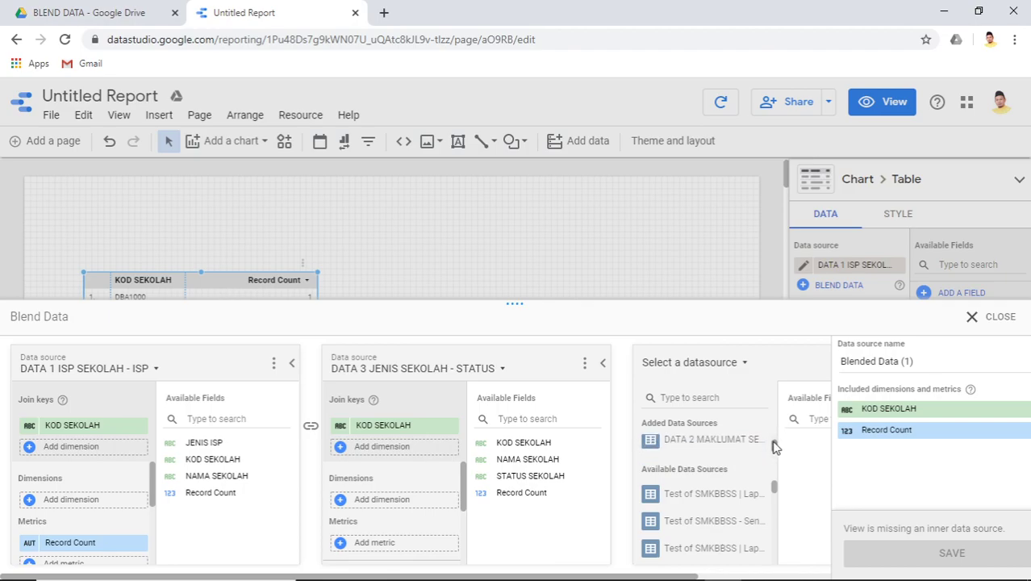
pyautogui.click(726, 438)
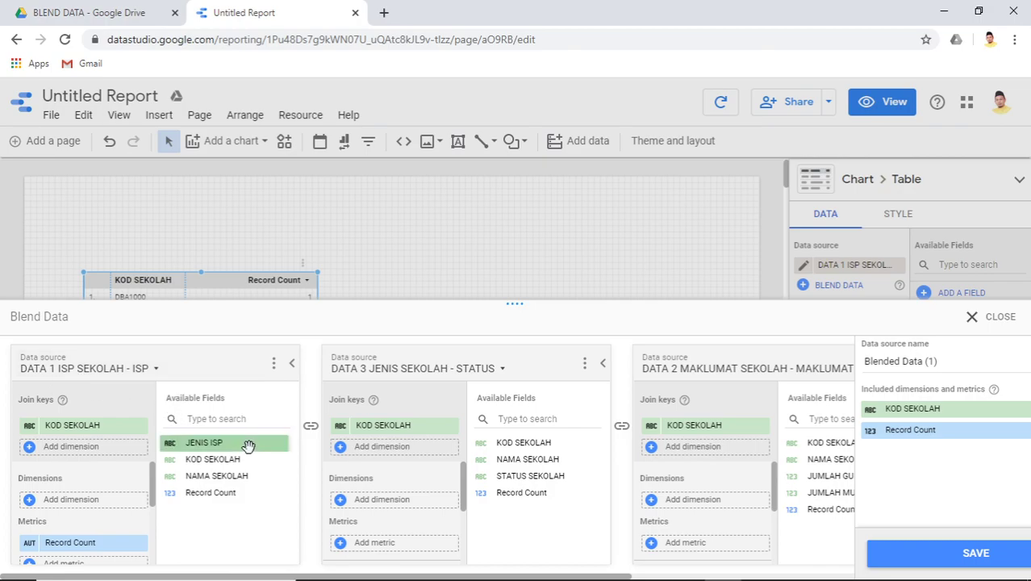
# Include NAMA SEKOLAH and JENIS ISP as dimensions of the DATA 1 ISP SEKOLAH source in the blend
pyautogui.click(216, 476)
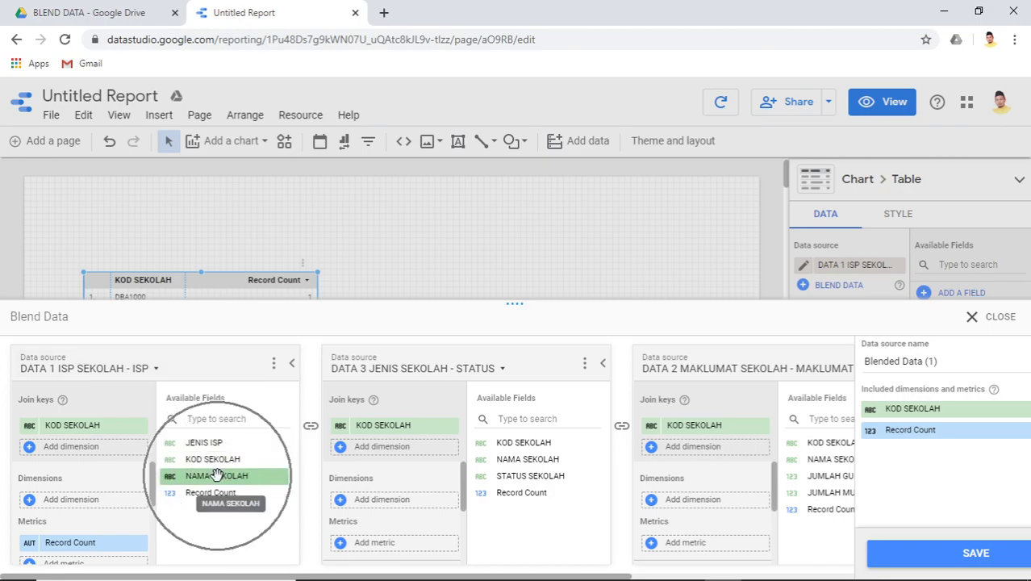
pyautogui.moveTo(216, 476); pyautogui.dragTo(85, 491)
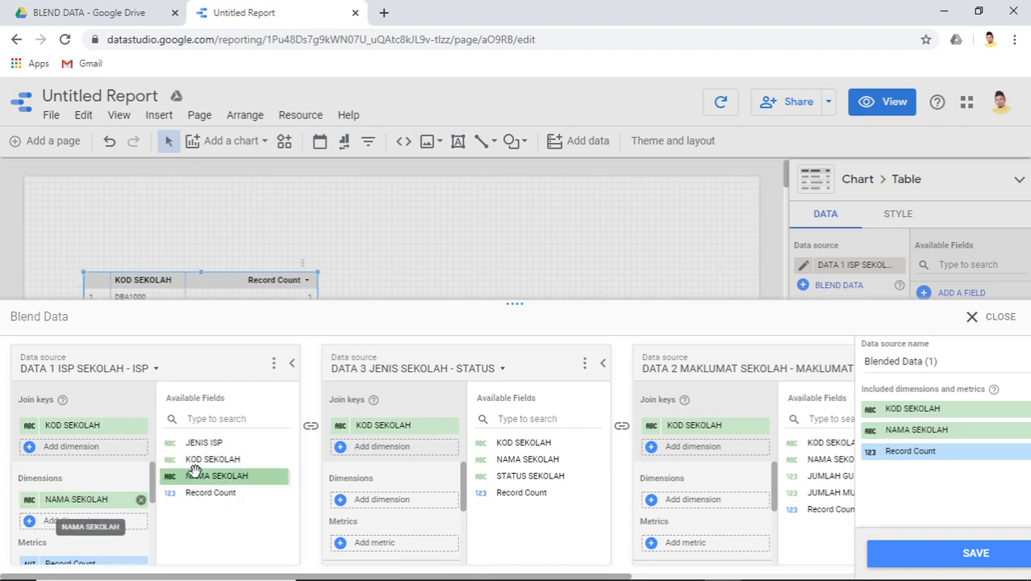
pyautogui.press('ctrl')
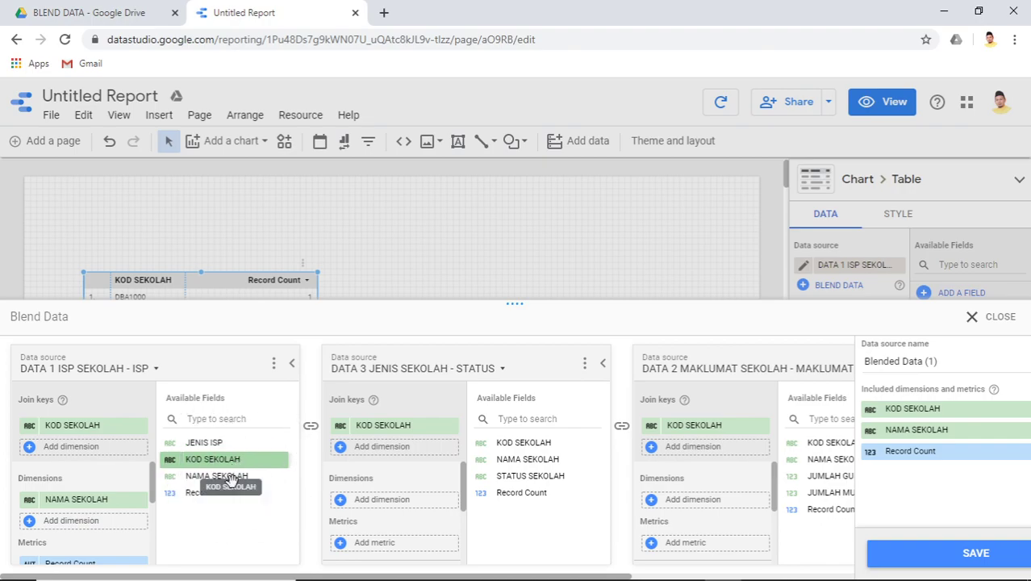
pyautogui.press('ctrl')
pyautogui.moveTo(231, 444); pyautogui.dragTo(85, 502)
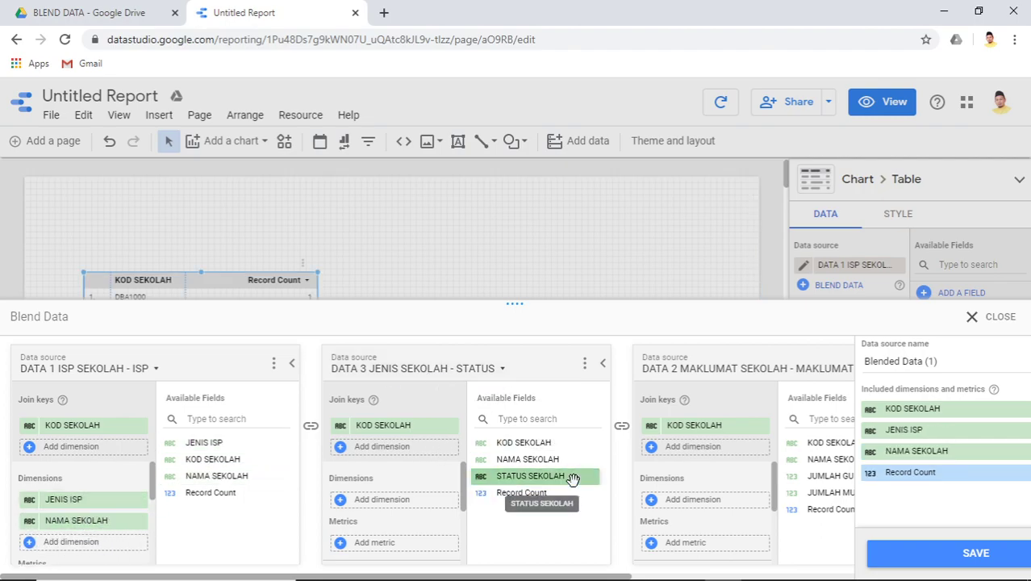
# Include STATUS SEKOLAH as a DATA 3 dimension, and JUMLAH GURU and JUMLAH MURID as DATA 2 dimensions in the blend
pyautogui.moveTo(558, 476); pyautogui.dragTo(386, 500)
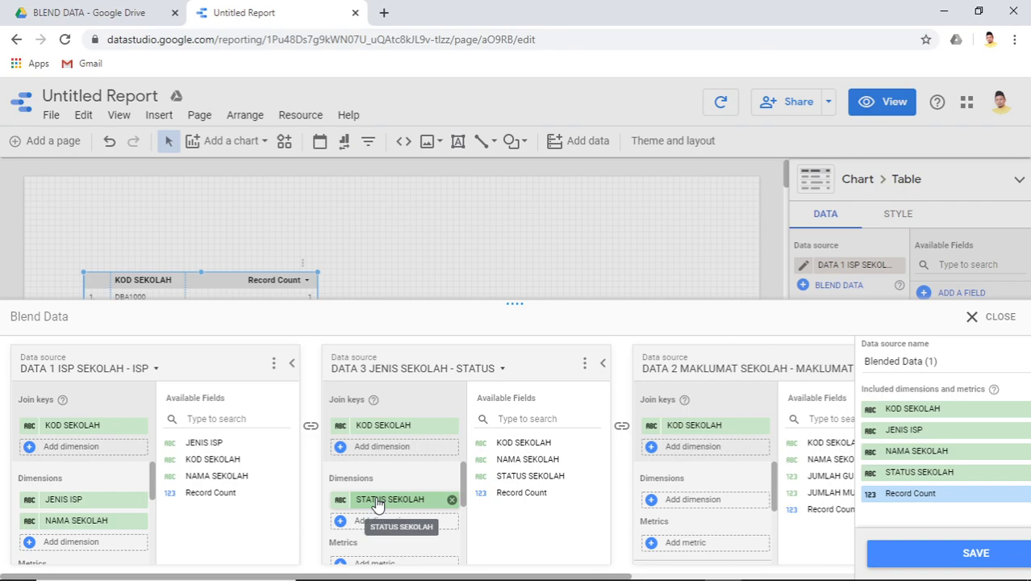
pyautogui.press('ctrl')
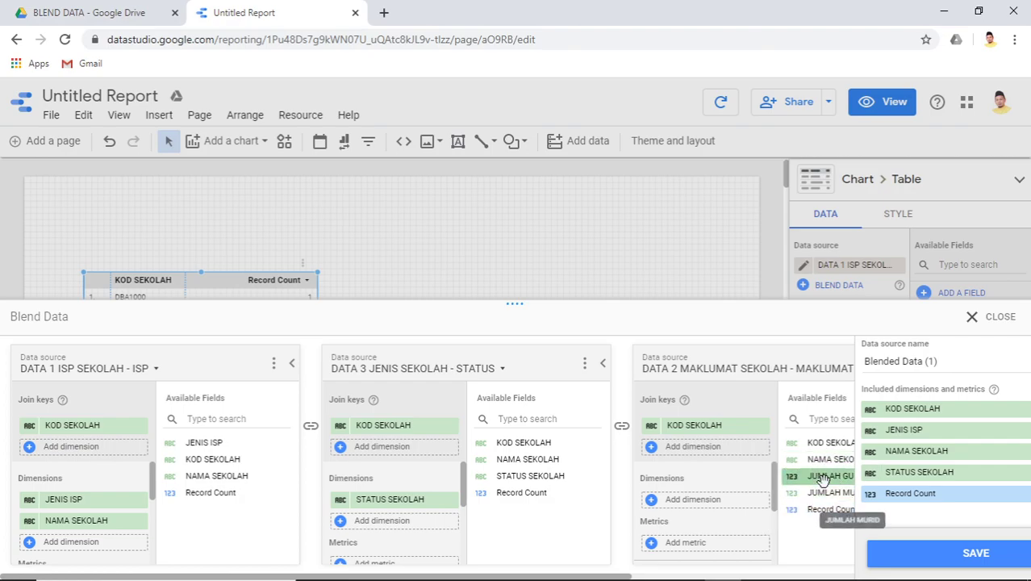
pyautogui.moveTo(822, 477); pyautogui.dragTo(693, 499)
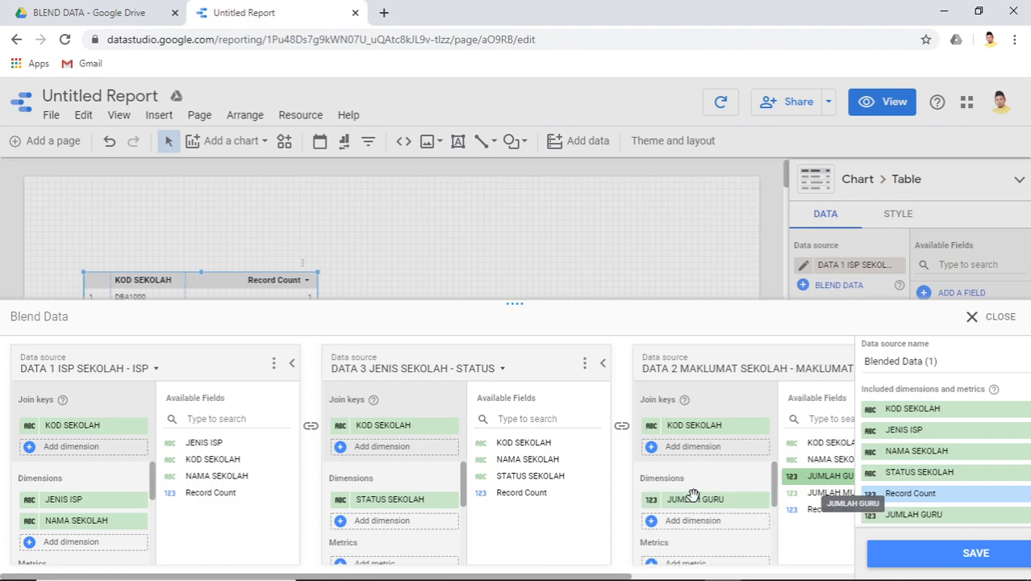
pyautogui.moveTo(829, 492); pyautogui.dragTo(740, 539)
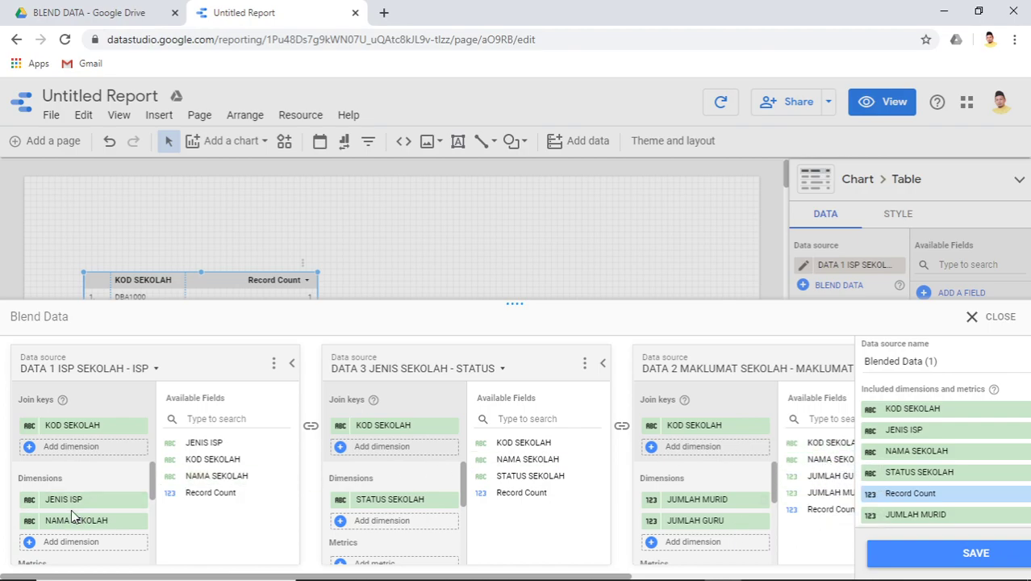
# Review the blend's included dimensions and metrics and save the blended data source for the table
pyautogui.press('ctrl')
pyautogui.press('ctrl')
pyautogui.press('ctrl')
pyautogui.press('ctrl')
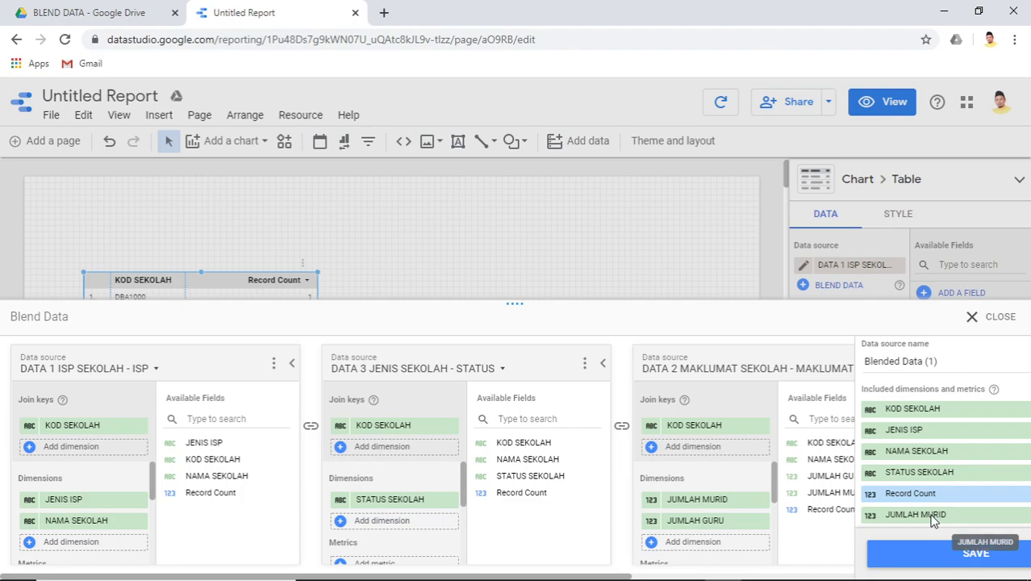
pyautogui.scroll(-1, 945, 508)
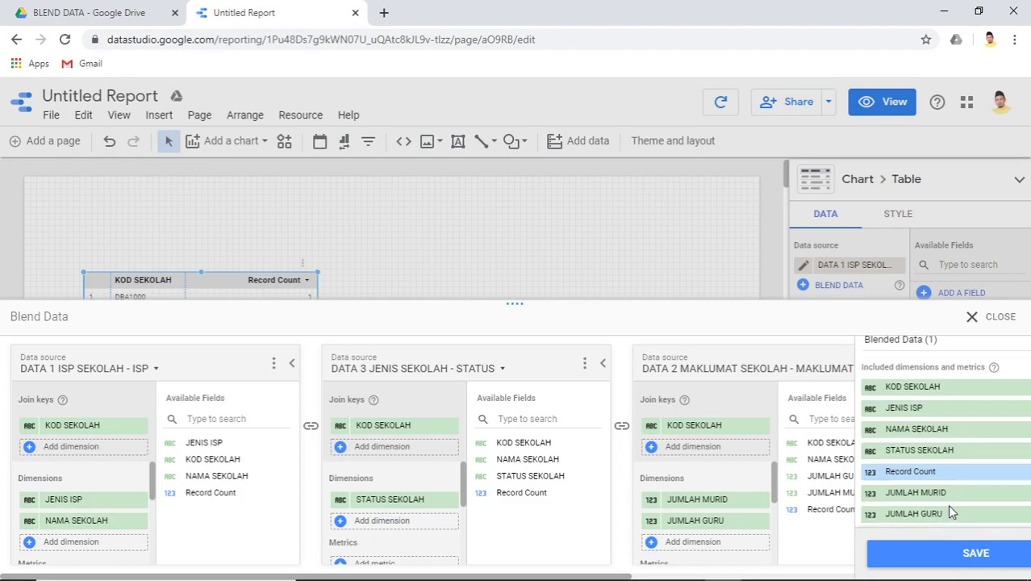
pyautogui.click(925, 557)
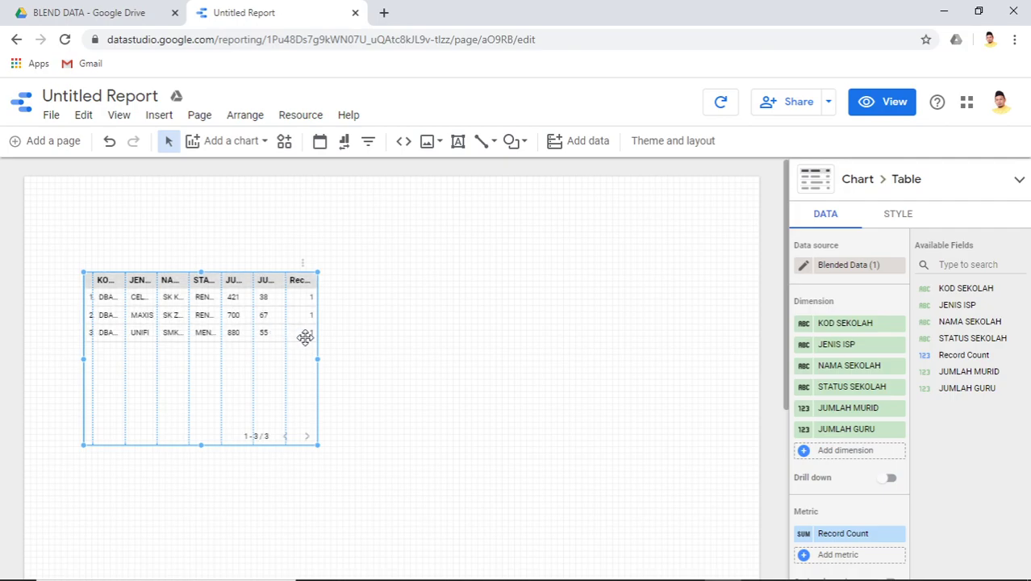
# Widen the table across the page and order its dimensions KOD SEKOLAH, NAMA SEKOLAH, STATUS SEKOLAH, JUMLAH MURID, JUMLAH GURU, JENIS ISP
pyautogui.moveTo(319, 358); pyautogui.dragTo(729, 357)
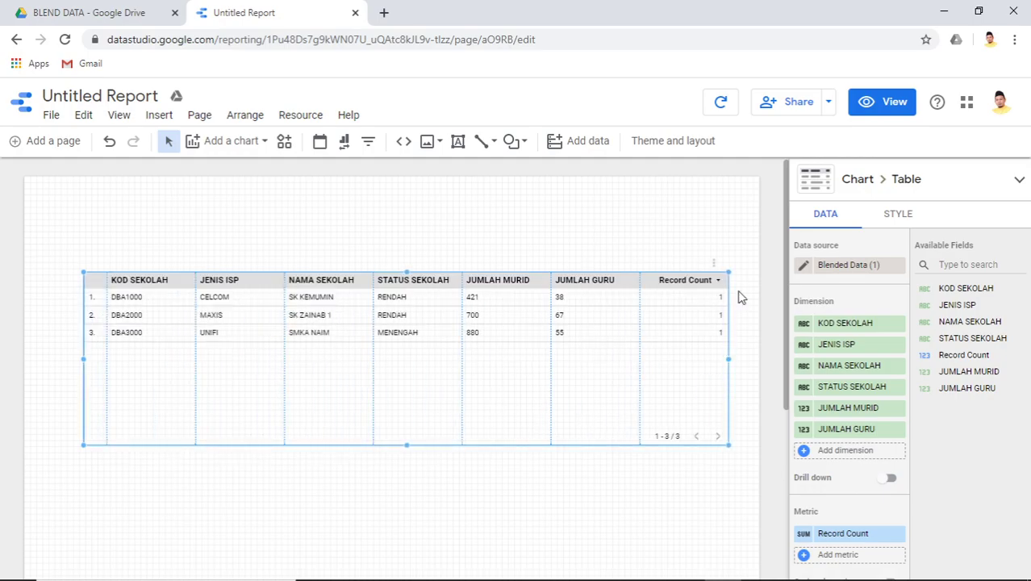
pyautogui.moveTo(843, 366); pyautogui.dragTo(835, 341)
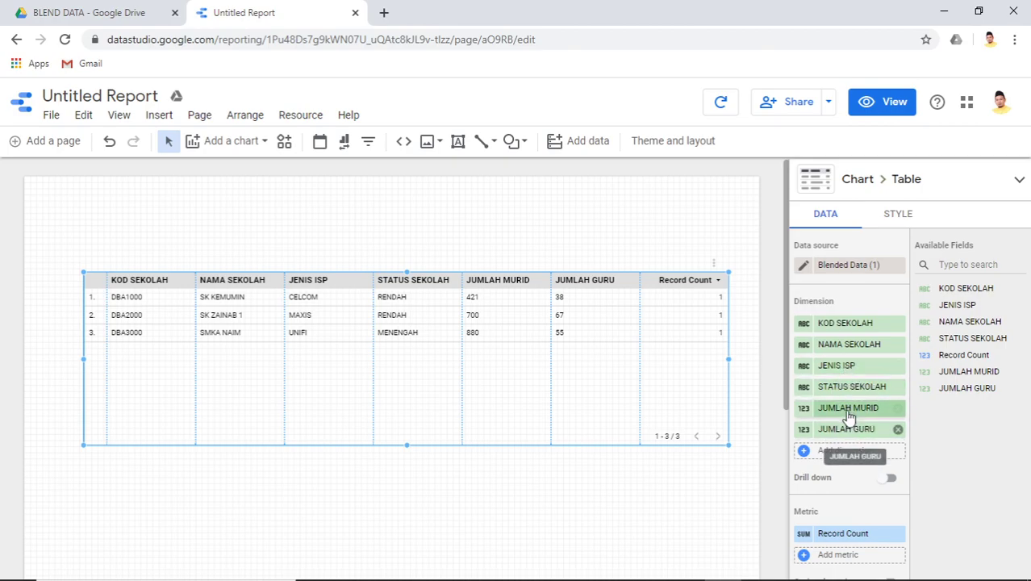
pyautogui.moveTo(853, 390); pyautogui.dragTo(851, 364)
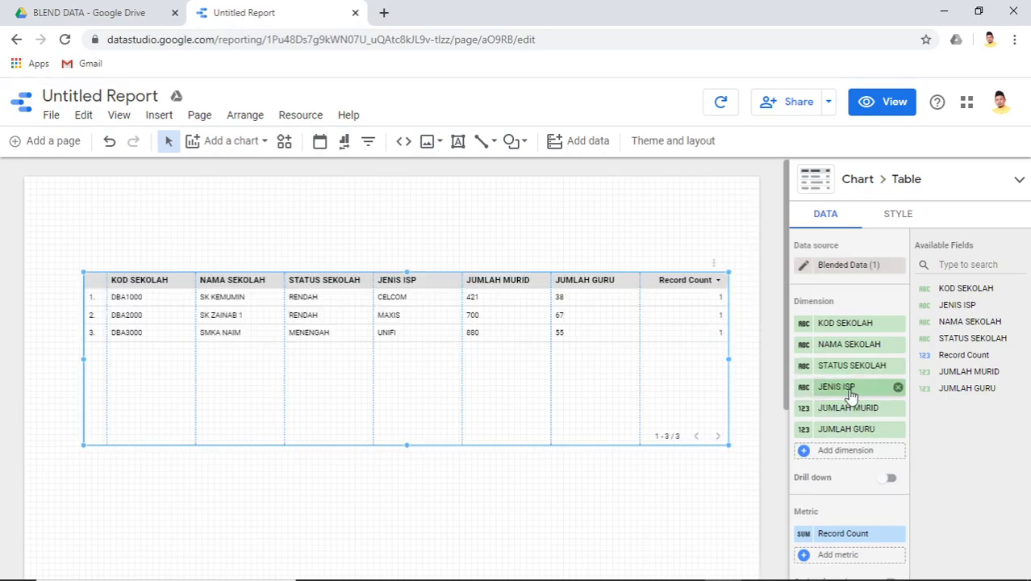
pyautogui.moveTo(850, 393); pyautogui.dragTo(851, 440)
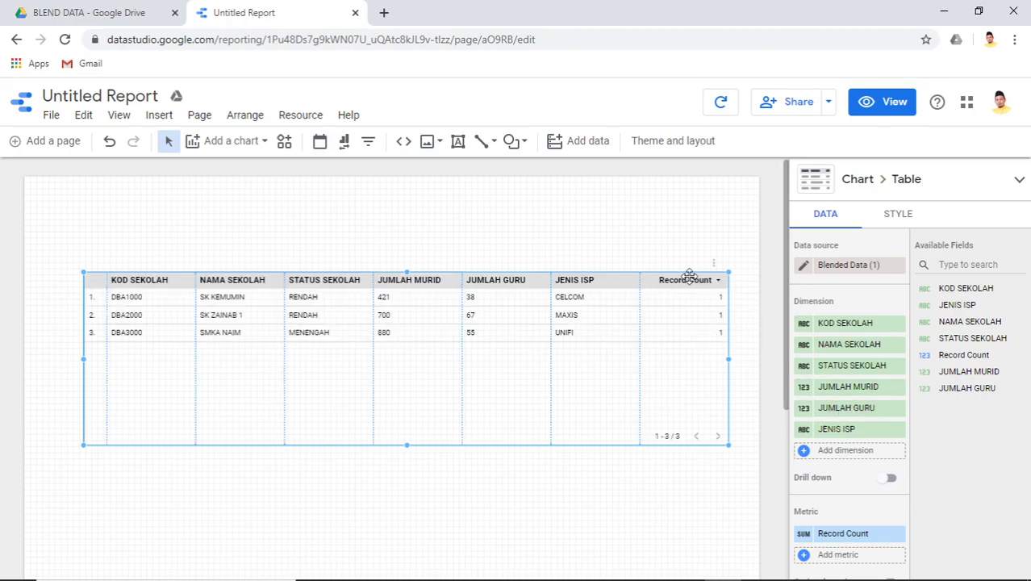
# Remove the Record Count metric from the table and adjust the column widths, narrowing KOD SEKOLAH and spacing out the remaining columns
pyautogui.scroll(-3, 869, 435)
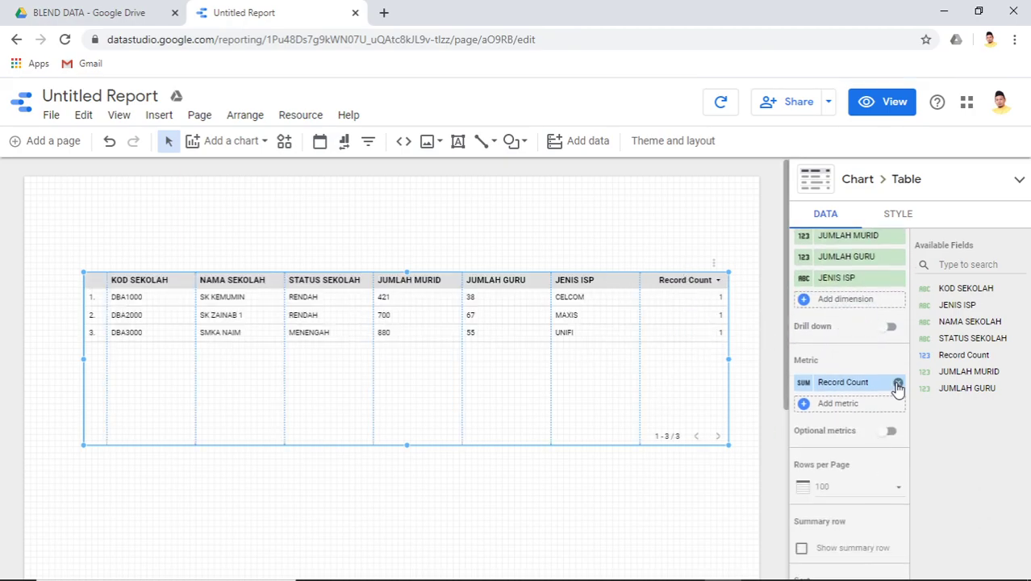
pyautogui.click(897, 383)
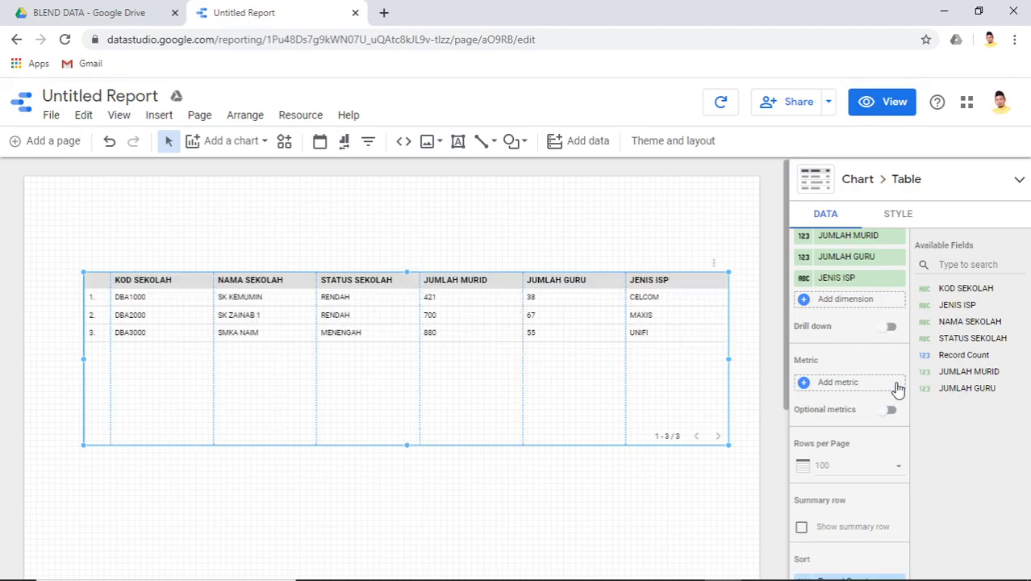
pyautogui.moveTo(212, 319); pyautogui.dragTo(176, 327)
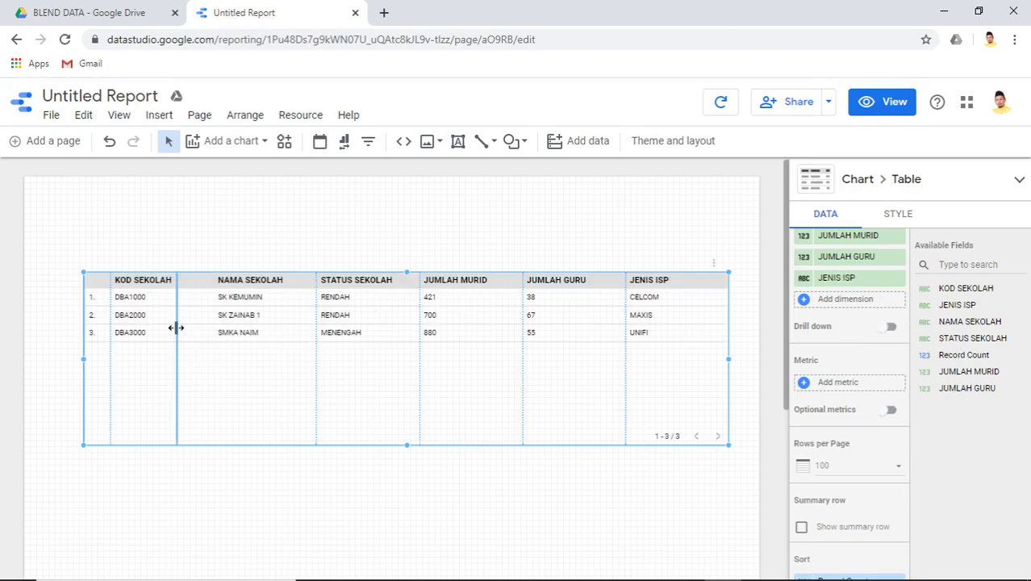
pyautogui.moveTo(322, 332); pyautogui.dragTo(285, 336)
pyautogui.moveTo(421, 340); pyautogui.dragTo(382, 346)
pyautogui.moveTo(526, 334); pyautogui.dragTo(490, 342)
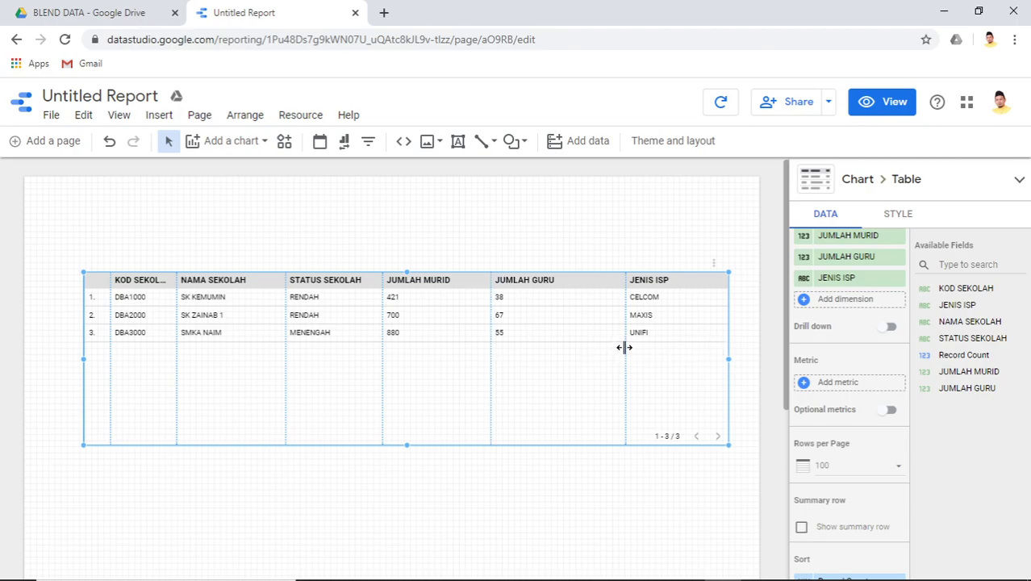
pyautogui.moveTo(492, 341); pyautogui.dragTo(517, 341)
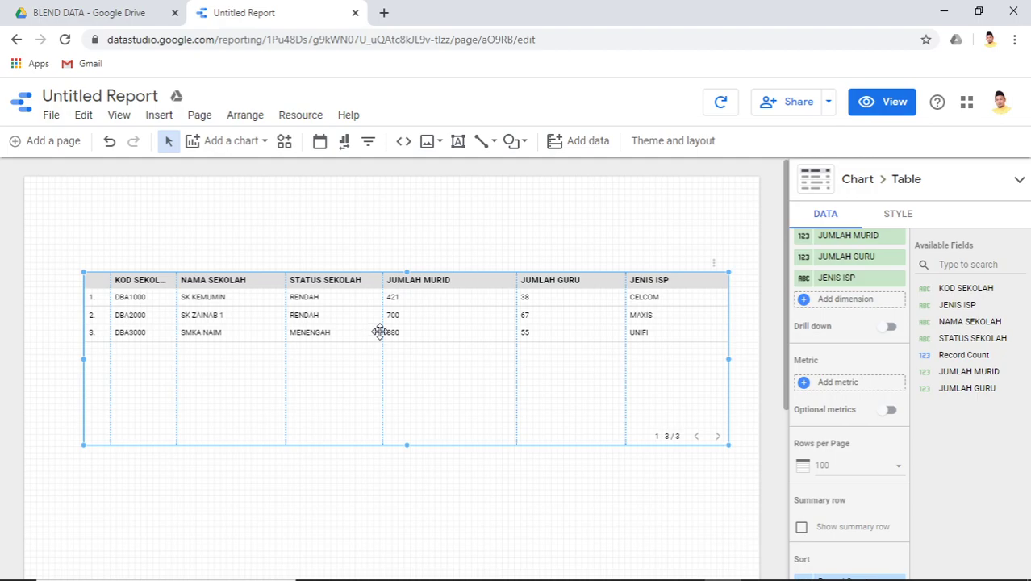
pyautogui.moveTo(384, 331); pyautogui.dragTo(406, 330)
pyautogui.moveTo(286, 334); pyautogui.dragTo(302, 337)
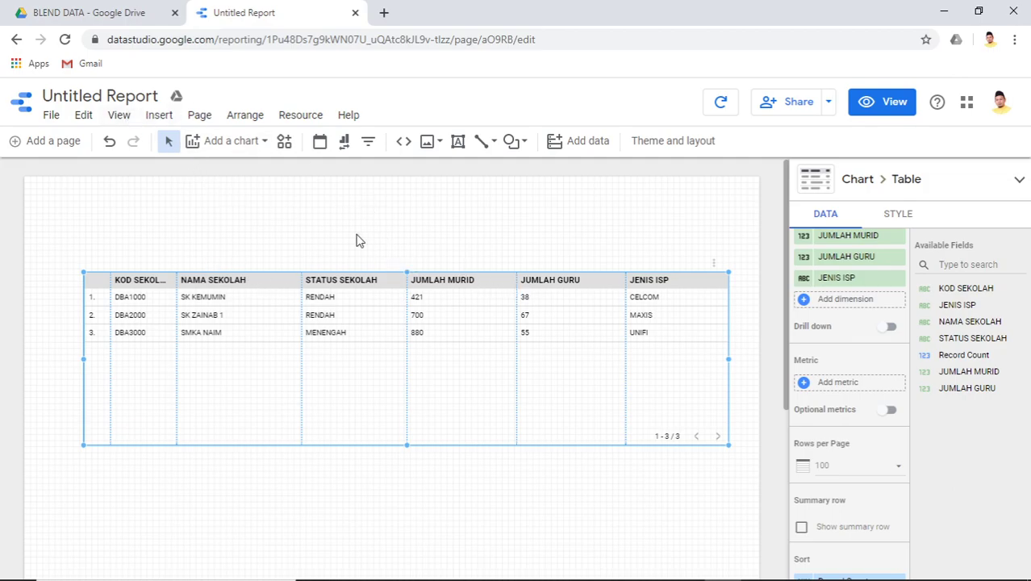
# Rename the report as BLEND DATA
pyautogui.click(100, 96)
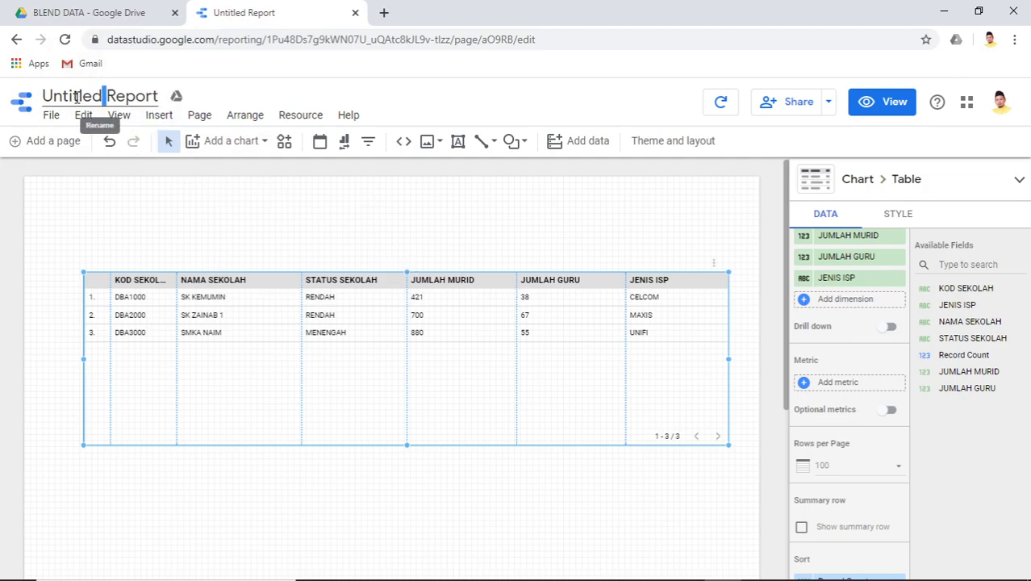
pyautogui.tripleClick(77, 97)
pyautogui.write('BLEND DATA')
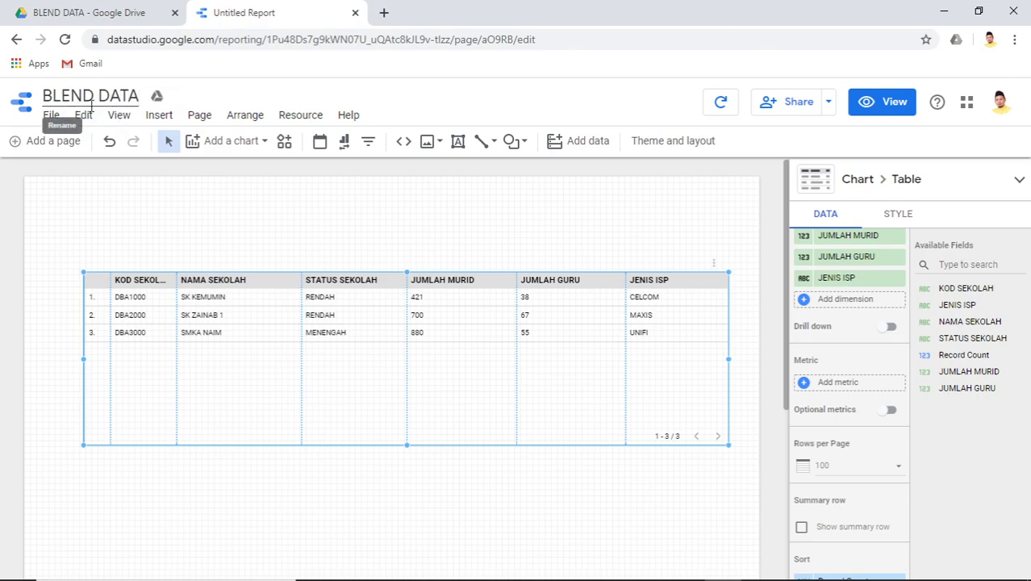
# Open the DATA 1 ISP SEKOLAH, DATA 2 MAKLUMAT SEKOLAH and DATA 3 JENIS SEKOLAH spreadsheets from the BLEND DATA folder in Google Drive
pyautogui.click(102, 22)
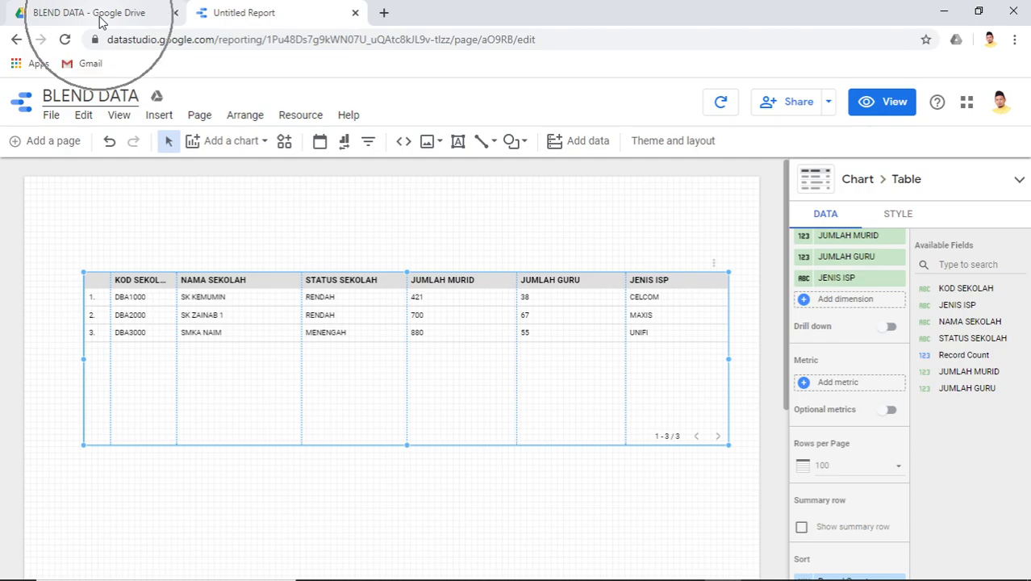
pyautogui.click(99, 21)
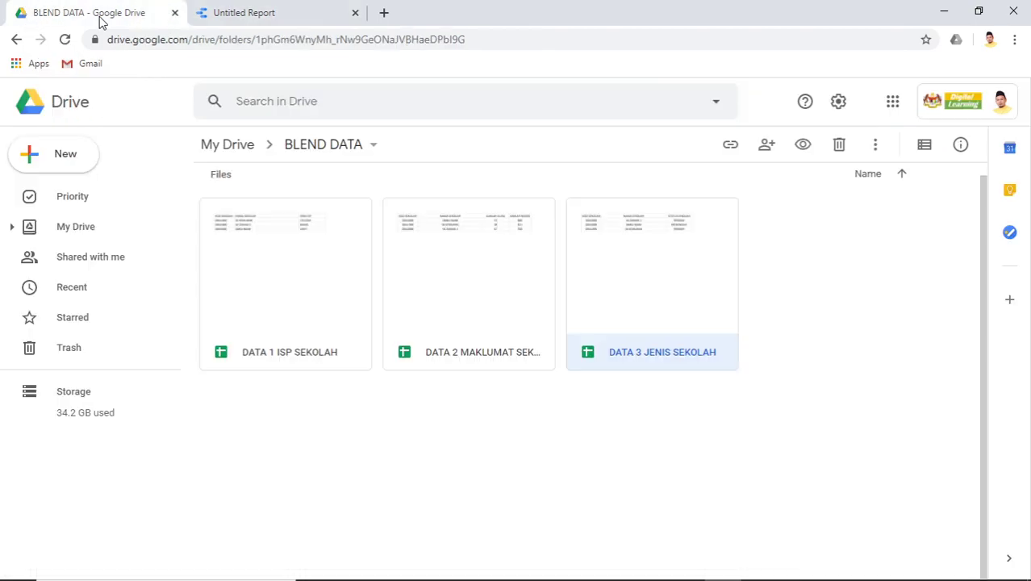
pyautogui.doubleClick(320, 304)
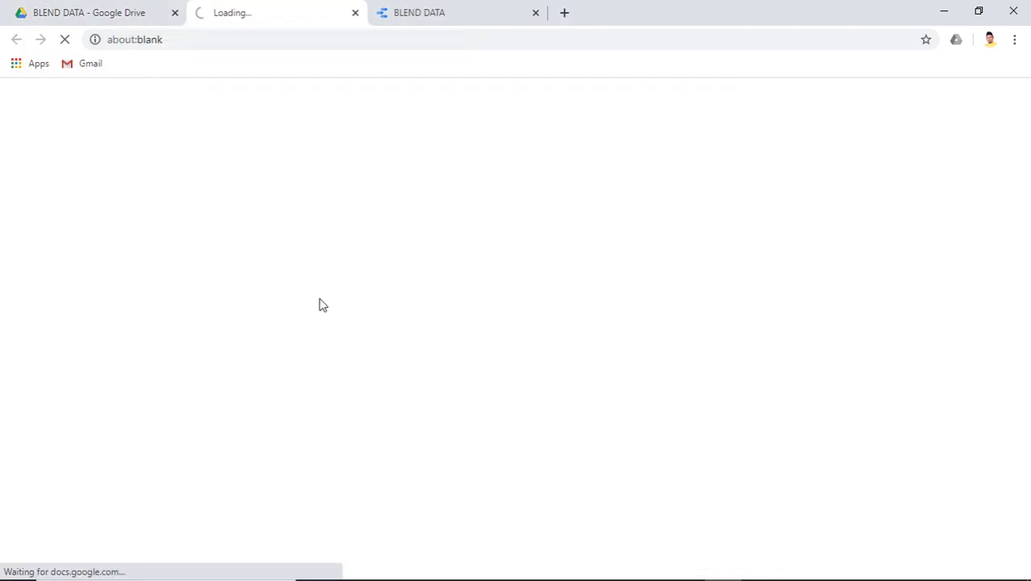
pyautogui.click(117, 18)
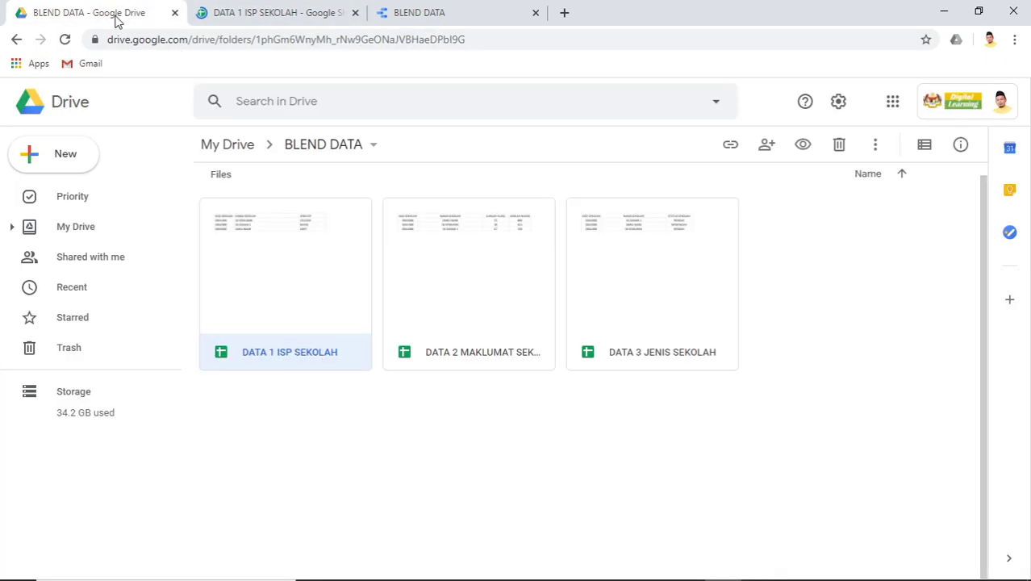
pyautogui.doubleClick(429, 279)
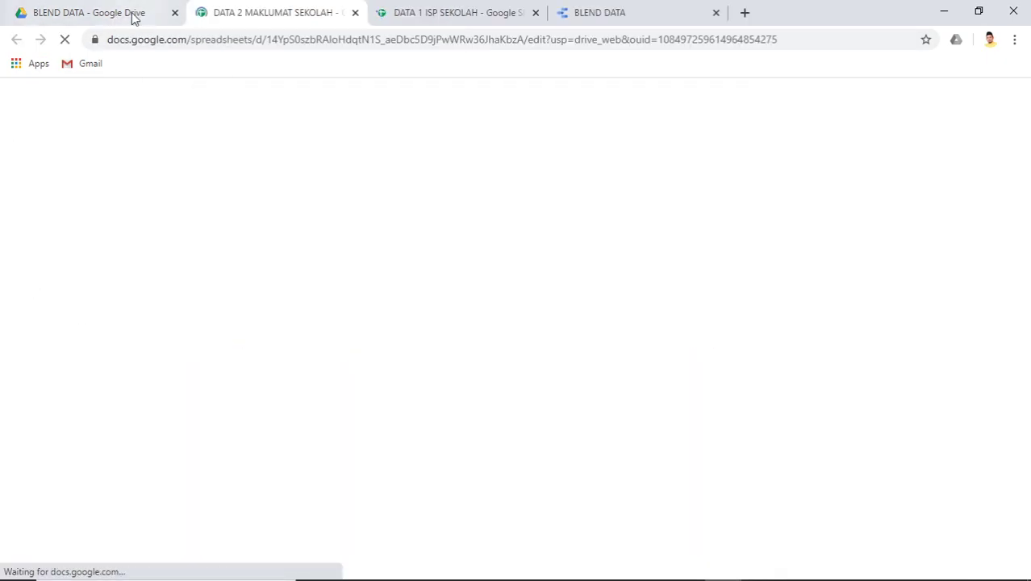
pyautogui.click(109, 15)
pyautogui.doubleClick(619, 272)
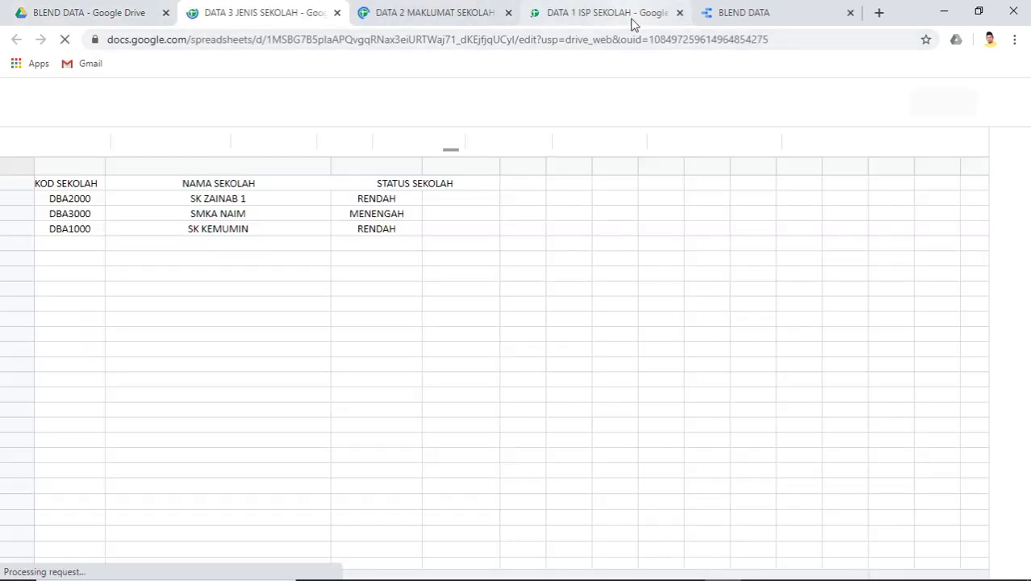
# Add a school in row 5 of DATA 1 ISP SEKOLAH with code DBA4000, name SMK ZAINAB and ISP type CELCOM
pyautogui.click(632, 22)
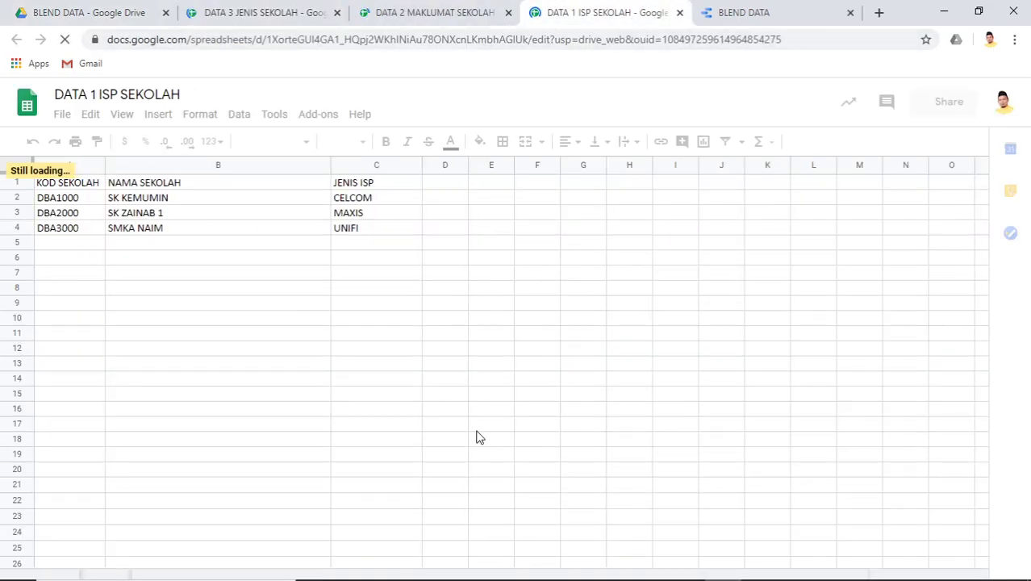
pyautogui.click(66, 250)
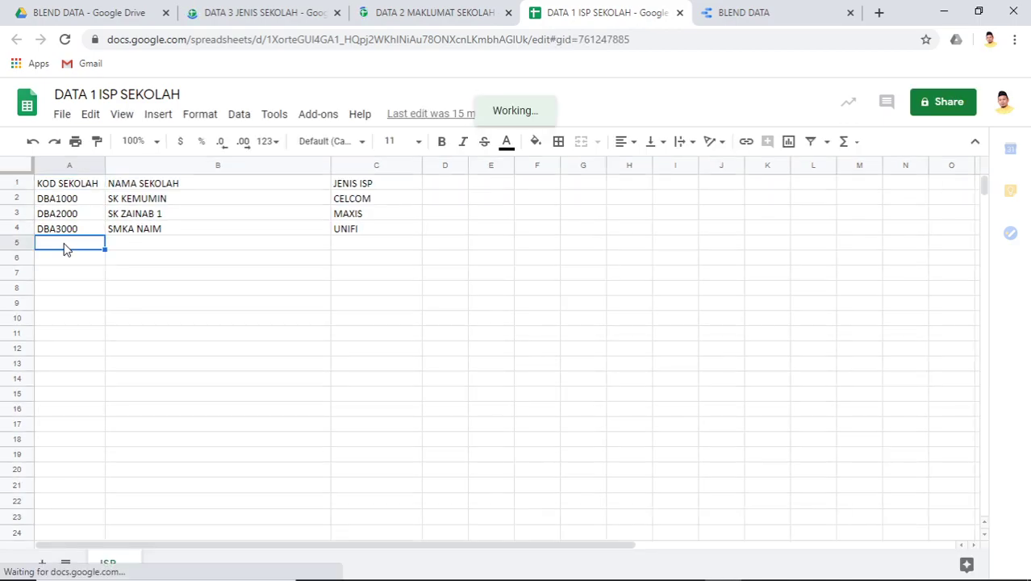
pyautogui.write('DBA100')
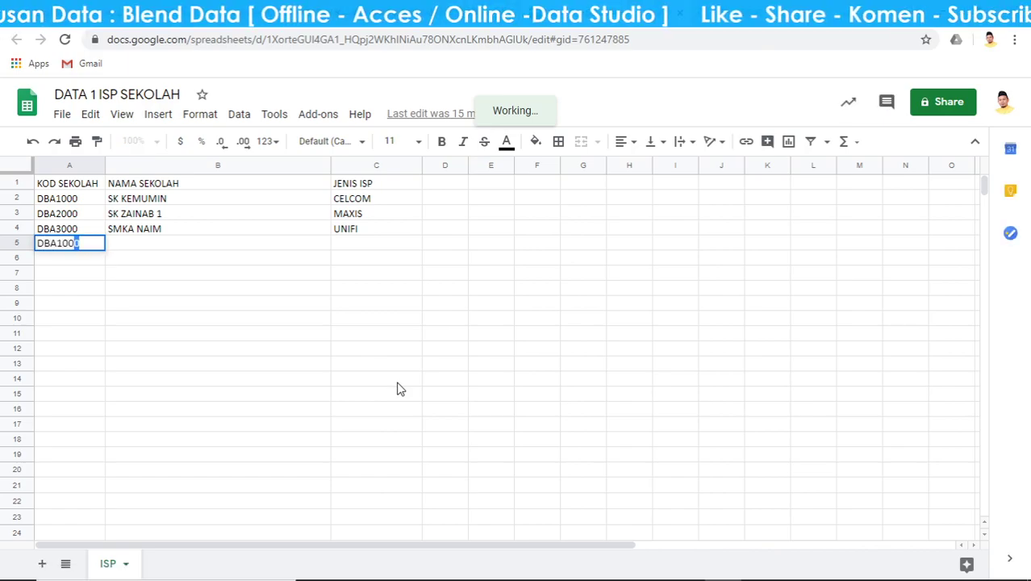
pyautogui.press('BackSpace')
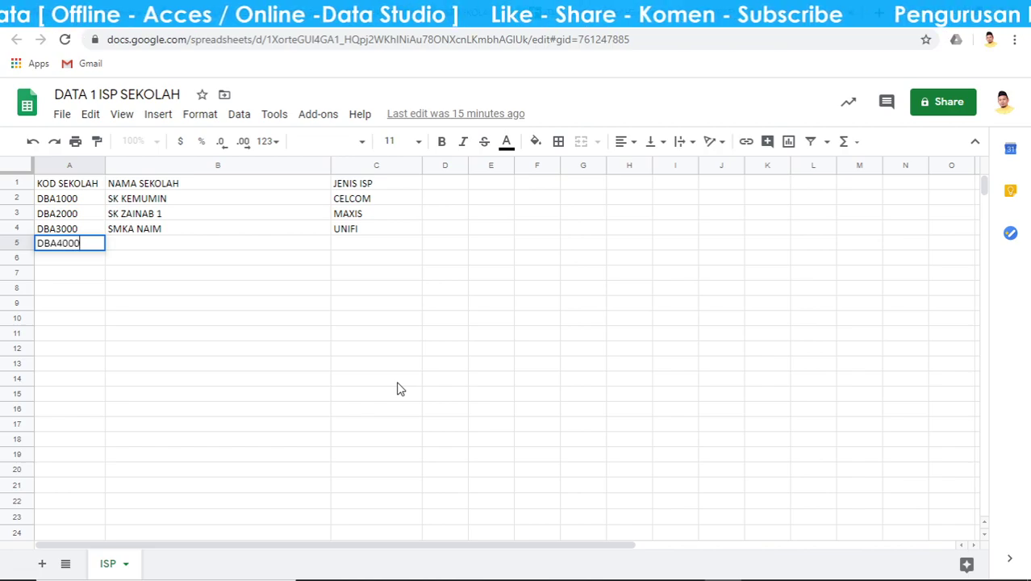
pyautogui.press('Tab')
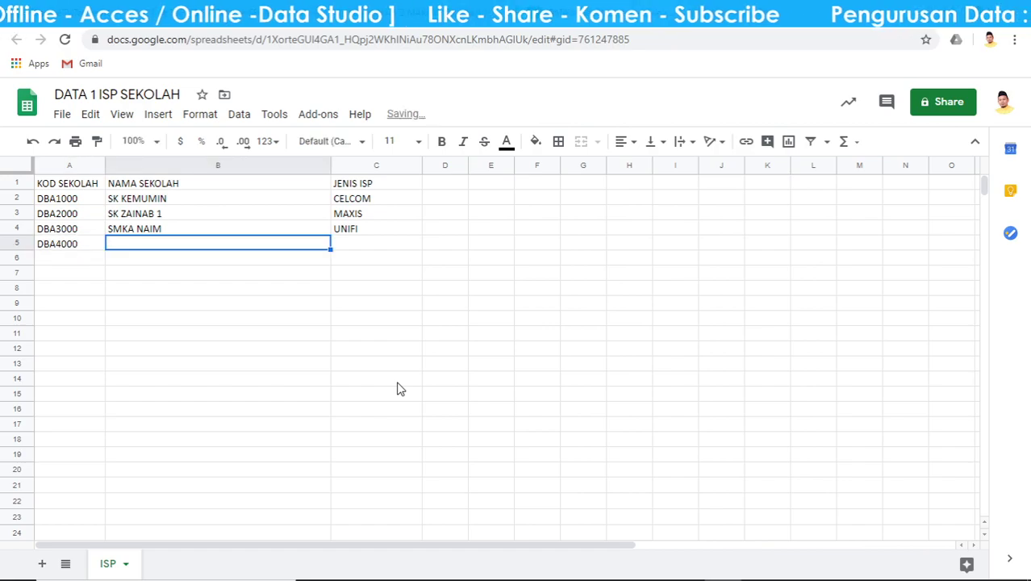
pyautogui.write('SMK ZAINAB')
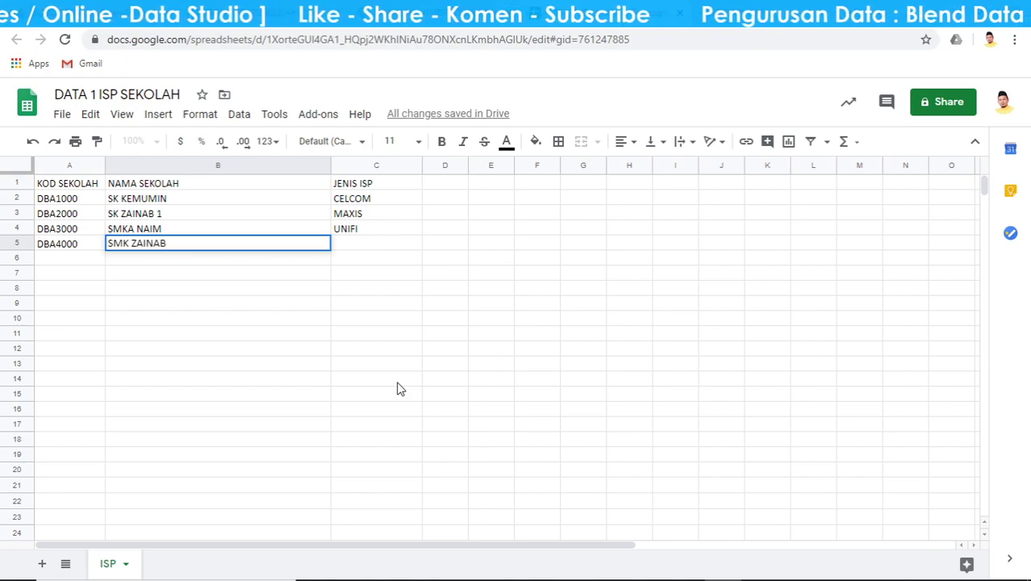
pyautogui.press('Tab')
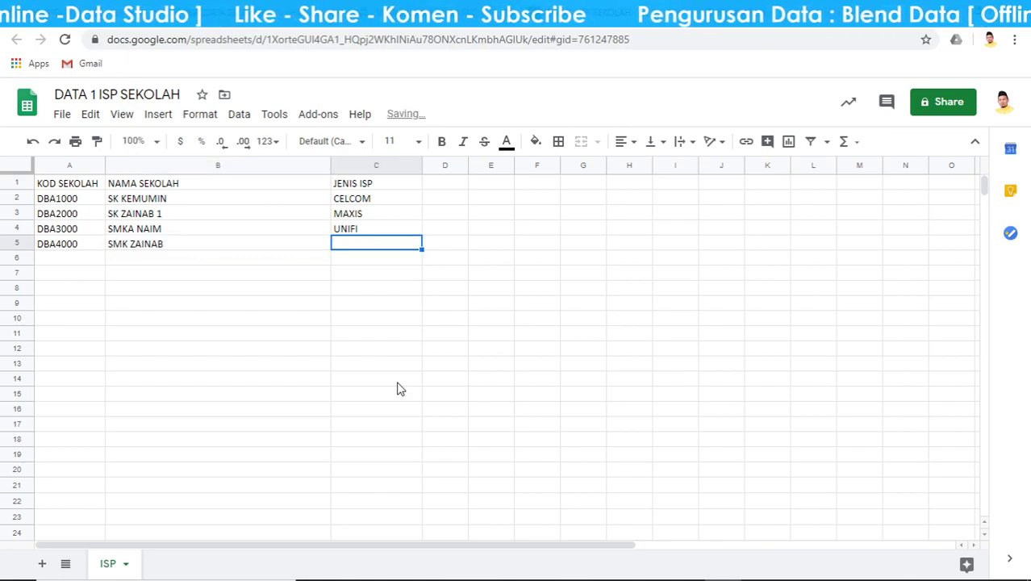
pyautogui.write('CELCOM')
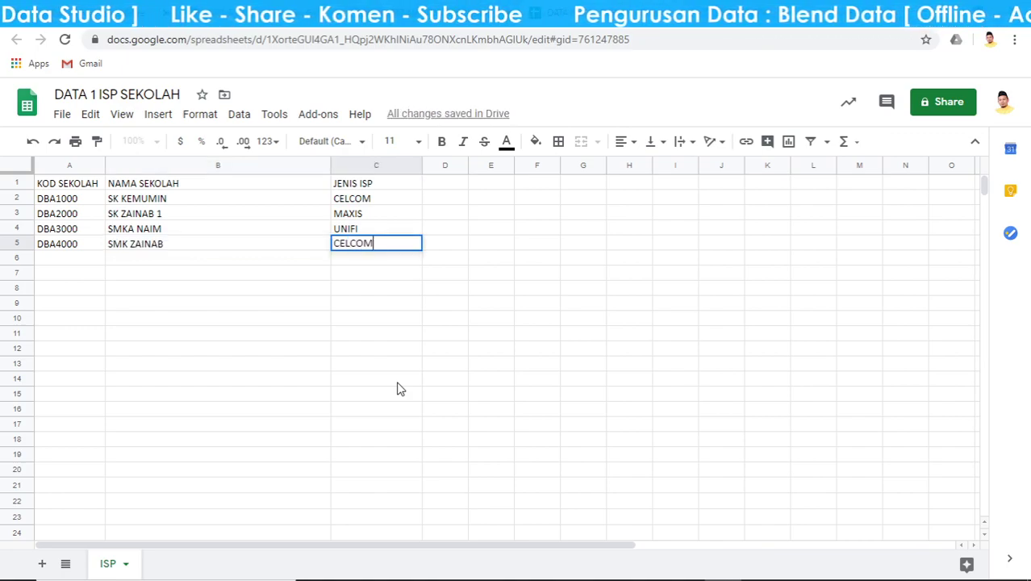
# Select the new school's code and name in cells A5:B5 of DATA 1 ISP SEKOLAH
pyautogui.moveTo(51, 249); pyautogui.dragTo(150, 247)
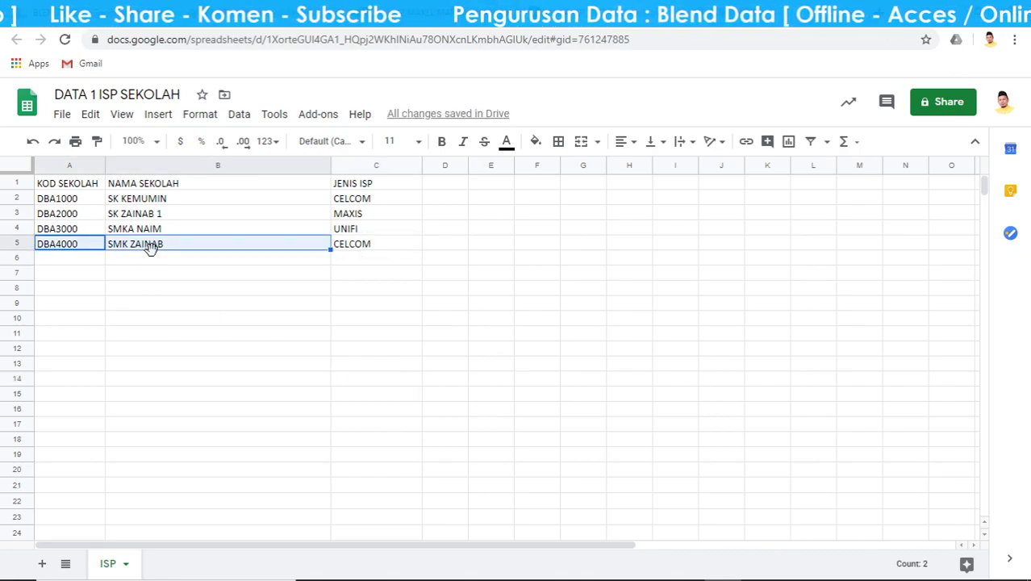